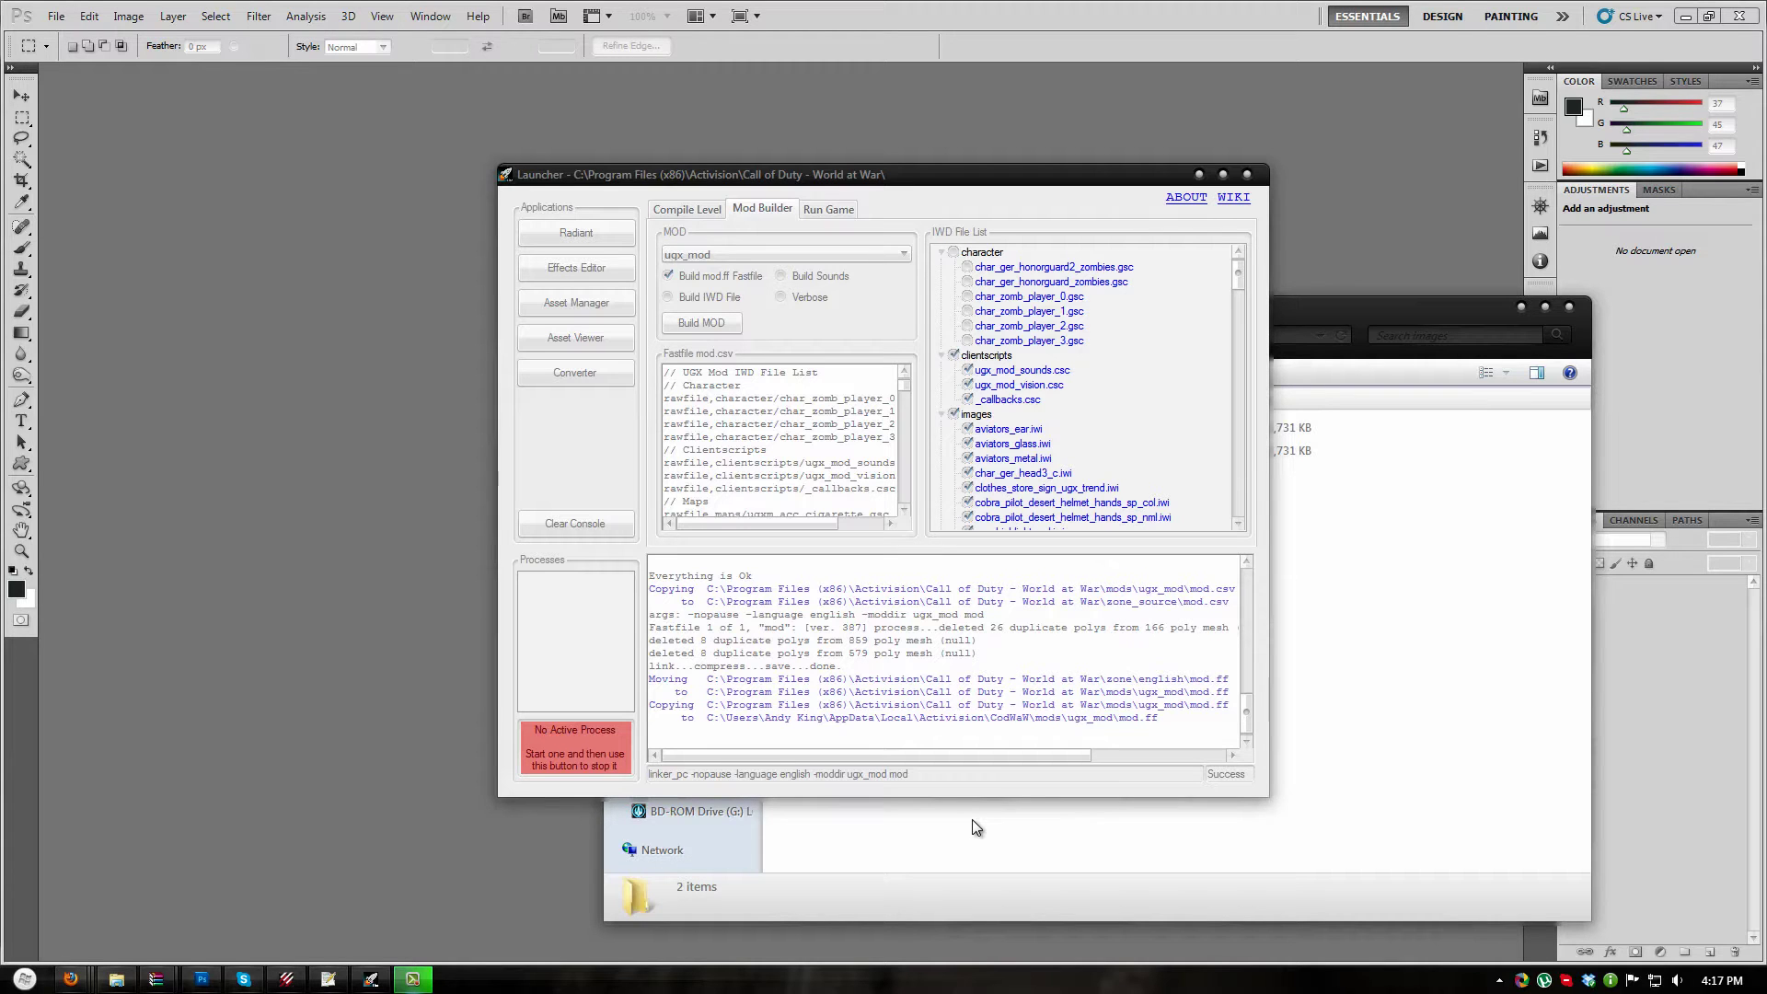
# Go from the World at War folder into mods, then into ugx_mod_install
pyautogui.click(1260, 867)
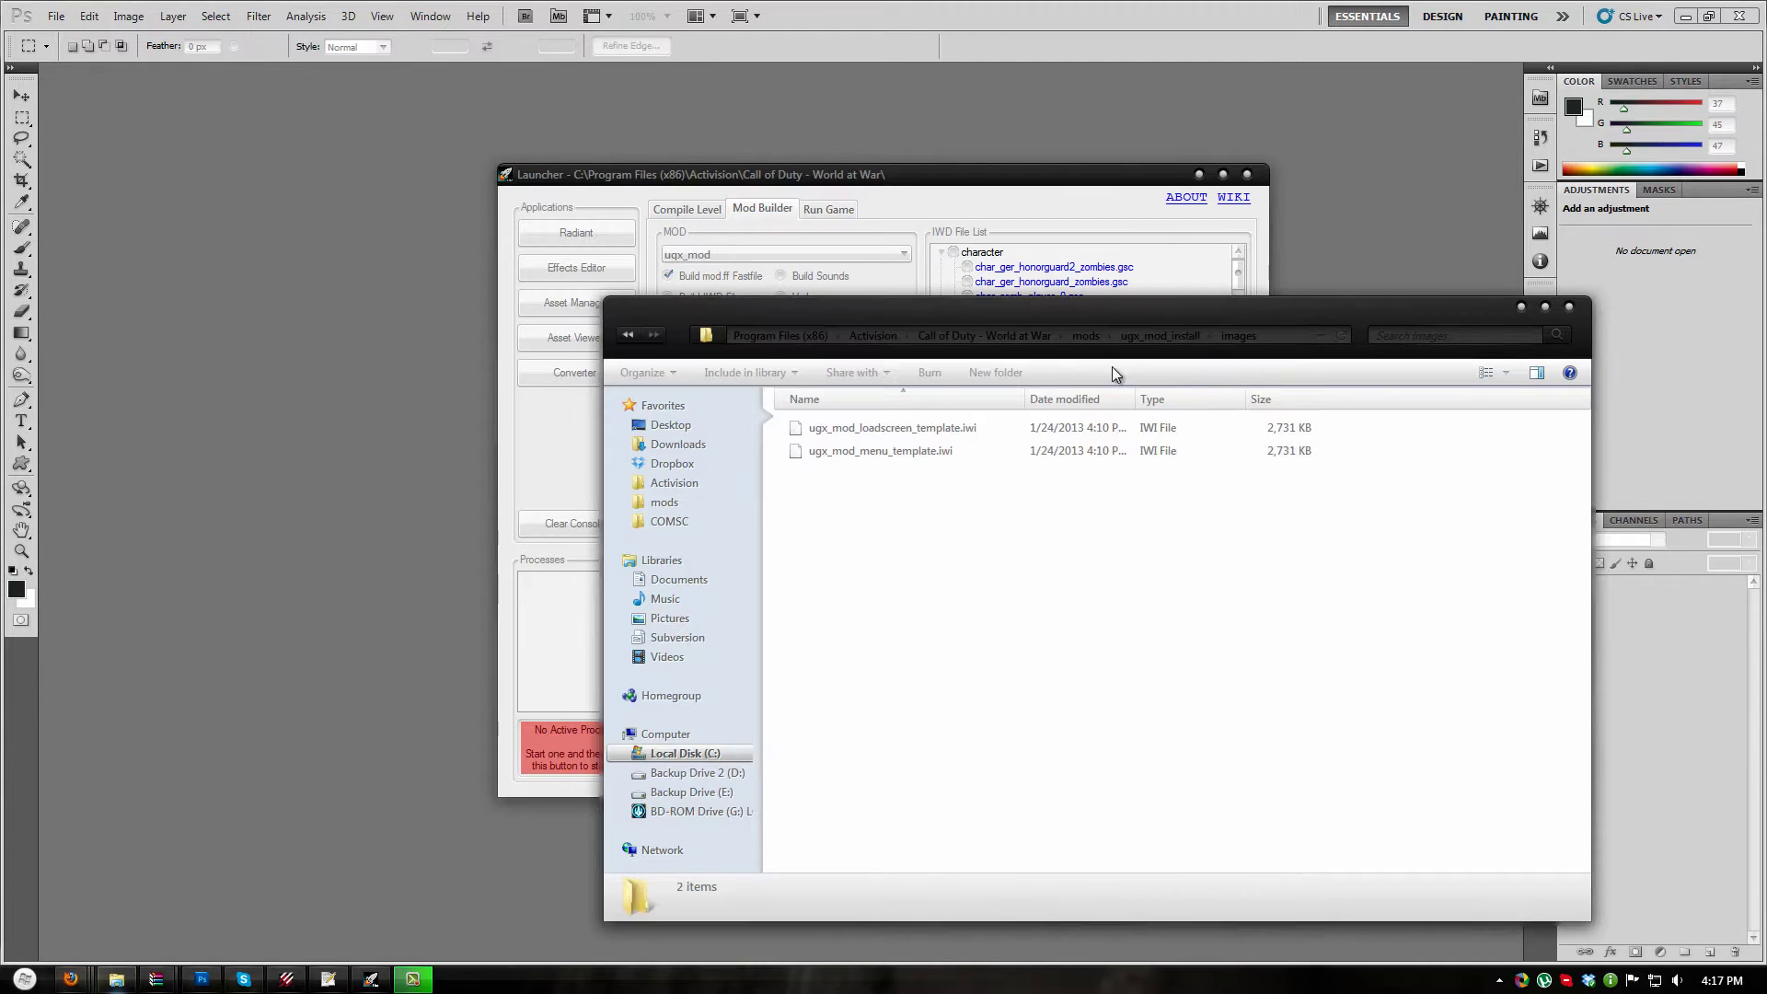
pyautogui.click(957, 335)
pyautogui.doubleClick(833, 818)
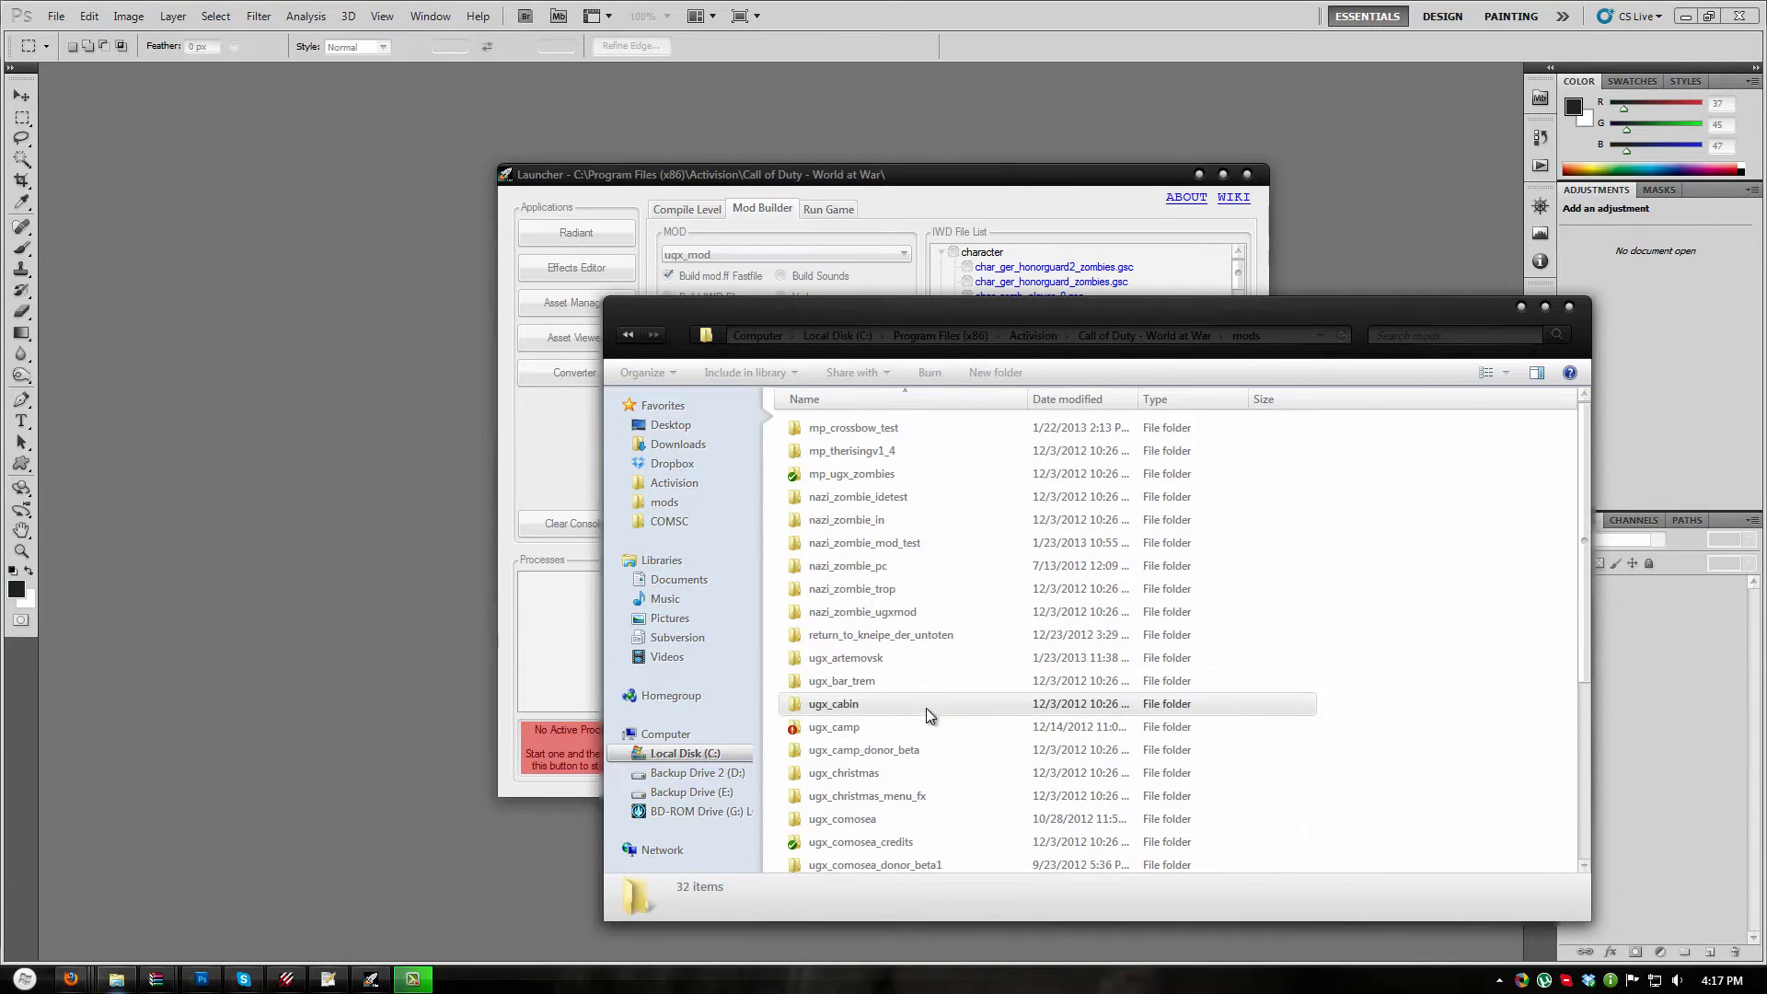
pyautogui.scroll(-4, 952, 816)
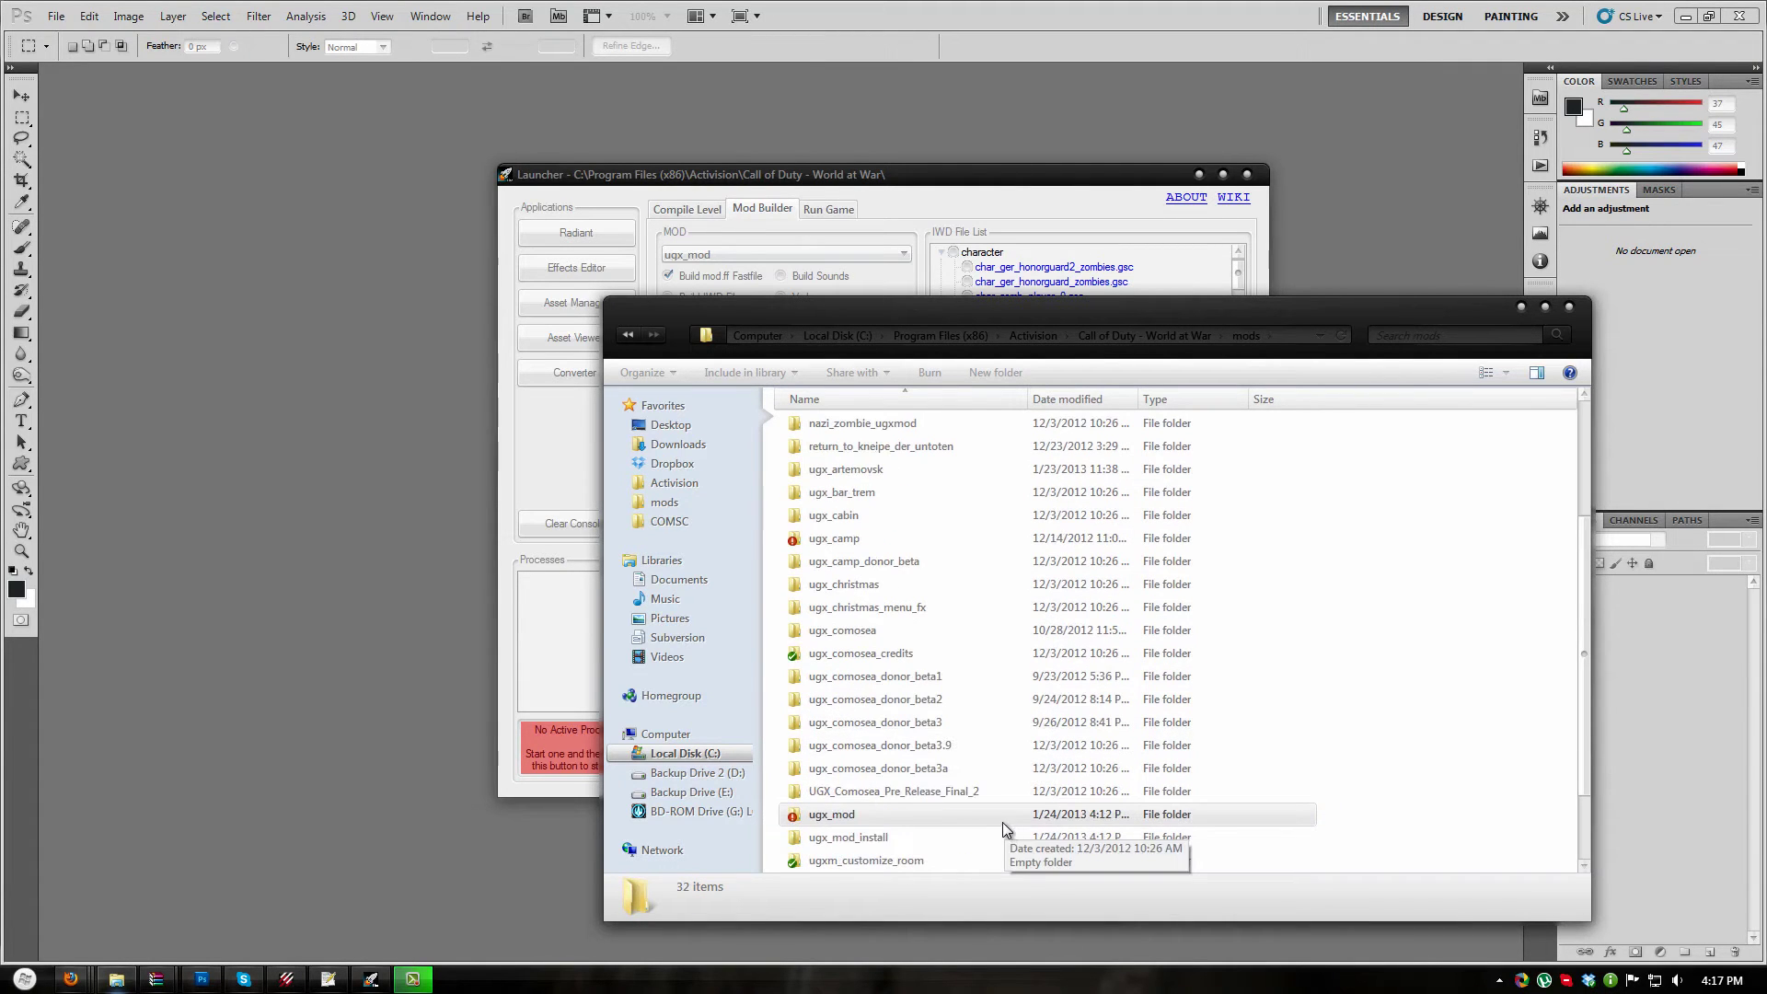
pyautogui.doubleClick(873, 833)
pyautogui.moveTo(1150, 323); pyautogui.dragTo(954, 329)
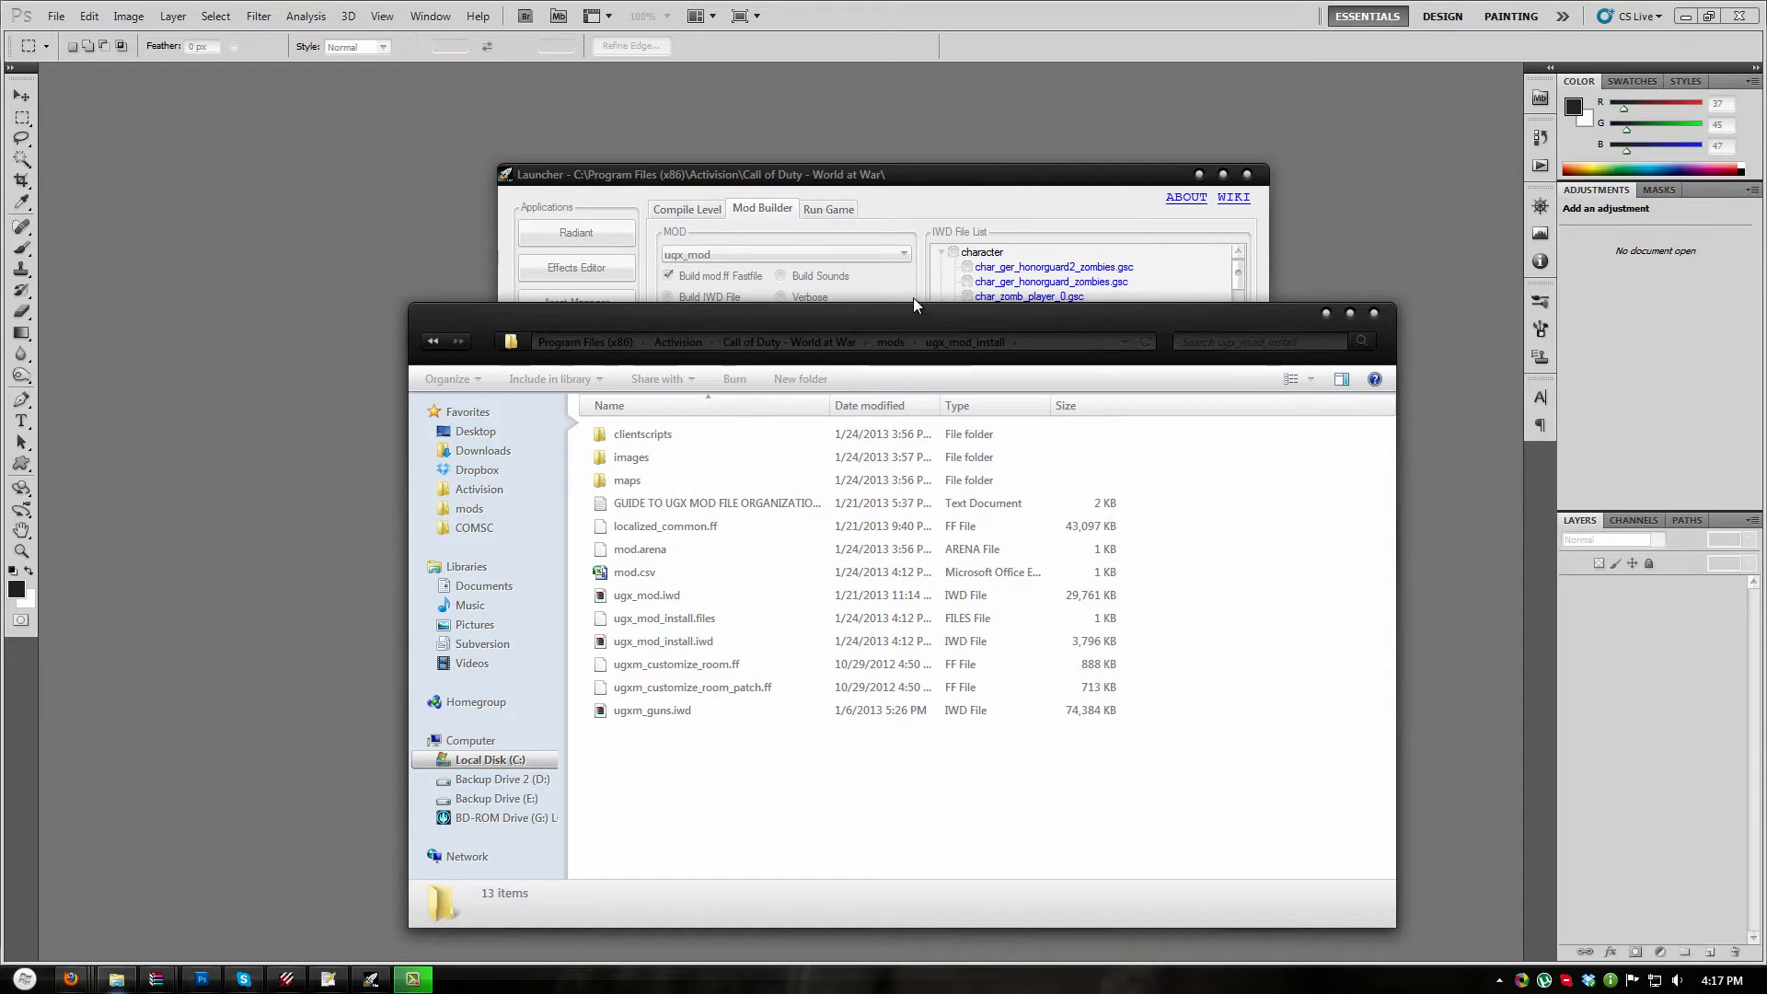
# Open ugx_mod.iwd in WinRAR and launch maps/ugxm_user_settings.gsc in Notepad++
pyautogui.doubleClick(667, 596)
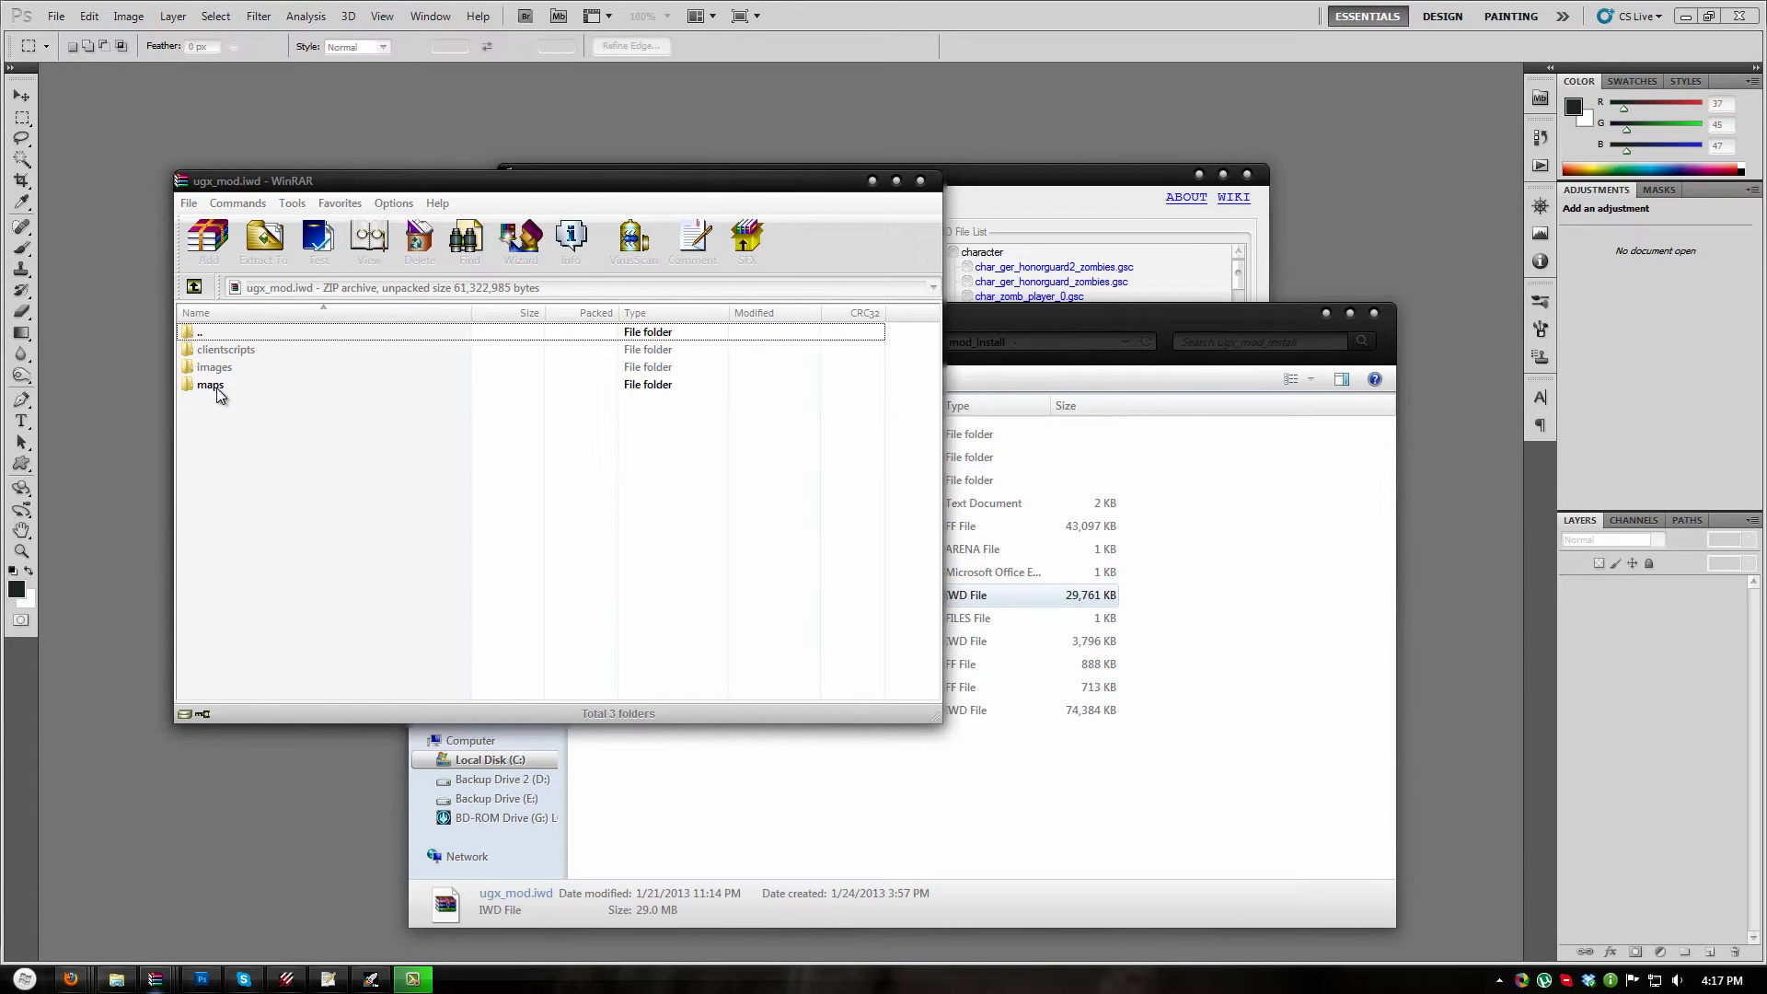
pyautogui.doubleClick(213, 387)
pyautogui.scroll(-2, 449, 460)
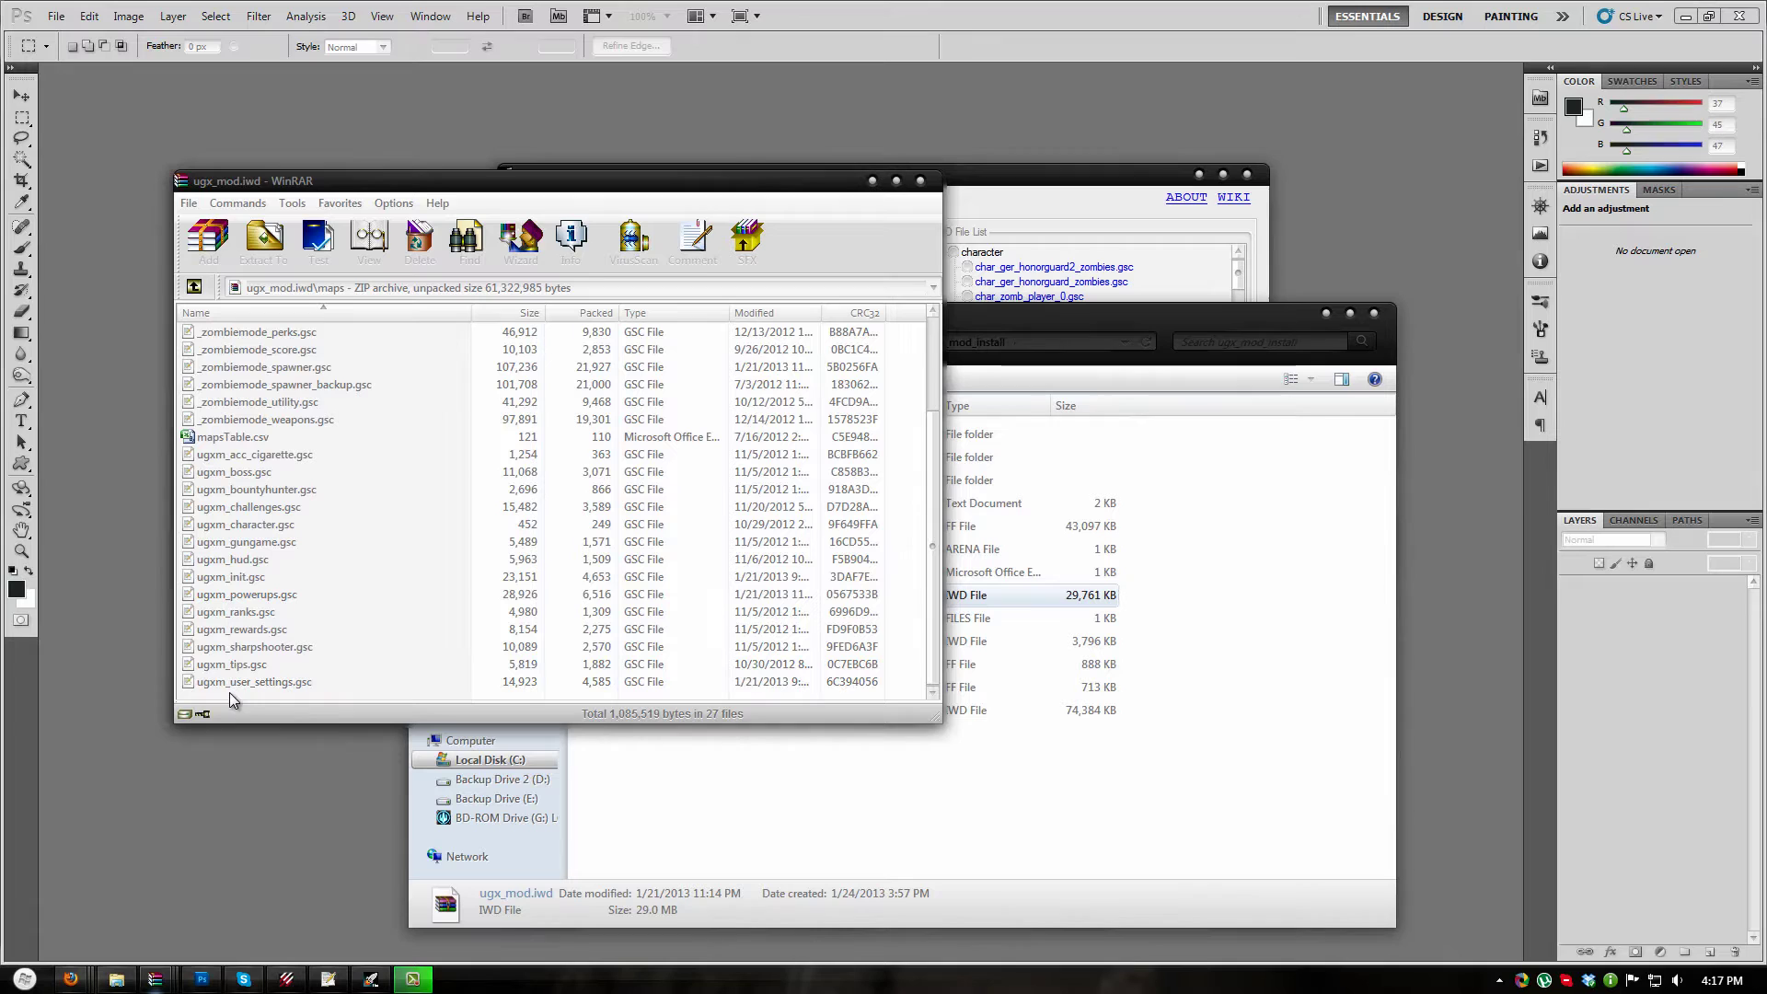
pyautogui.doubleClick(278, 688)
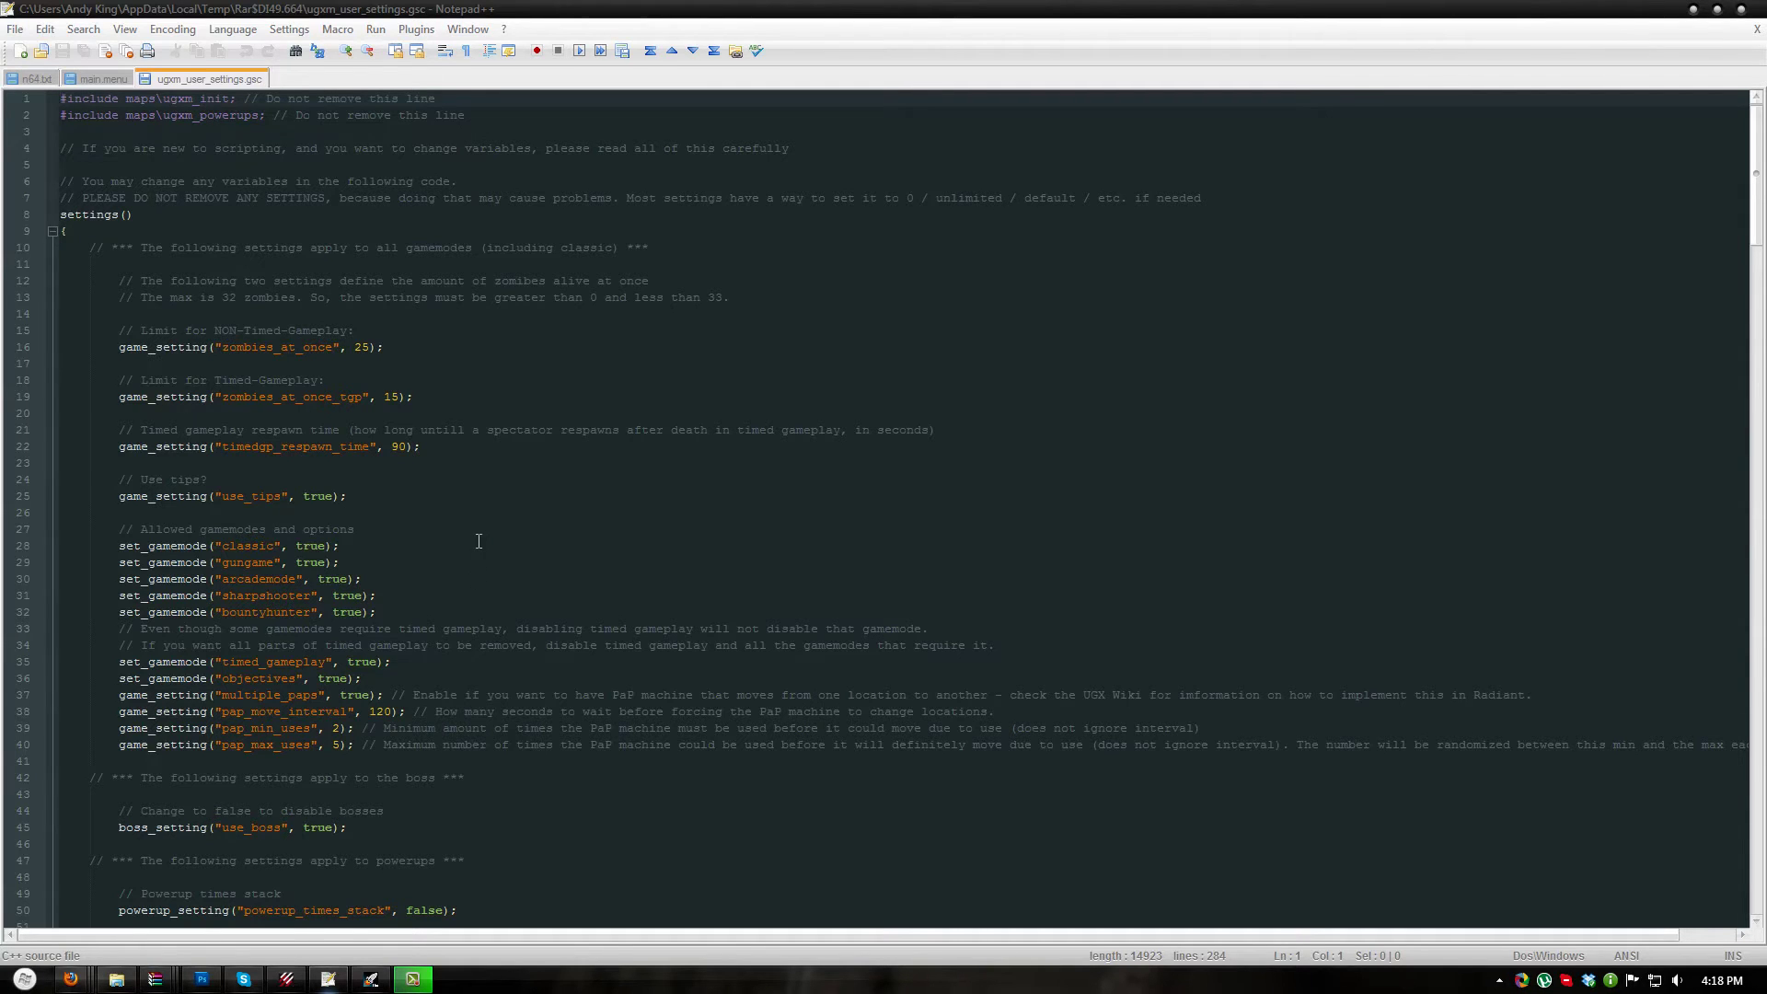
pyautogui.scroll(-4, 479, 541)
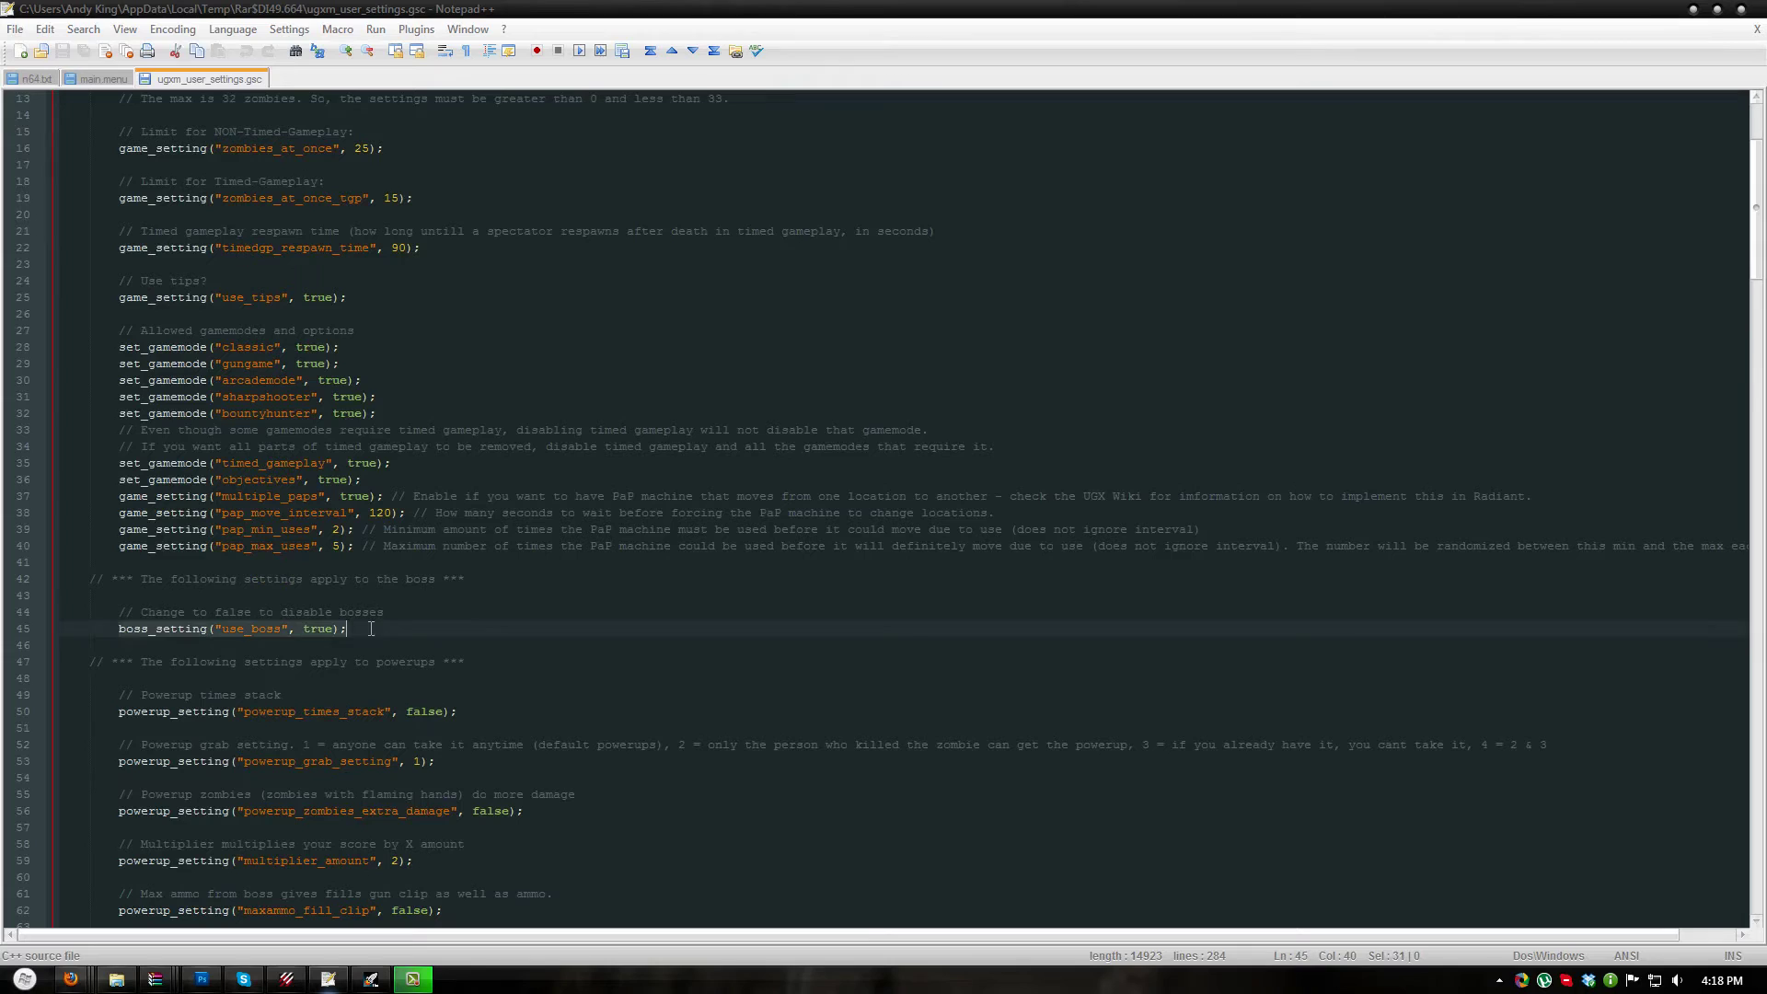
pyautogui.doubleClick(316, 630)
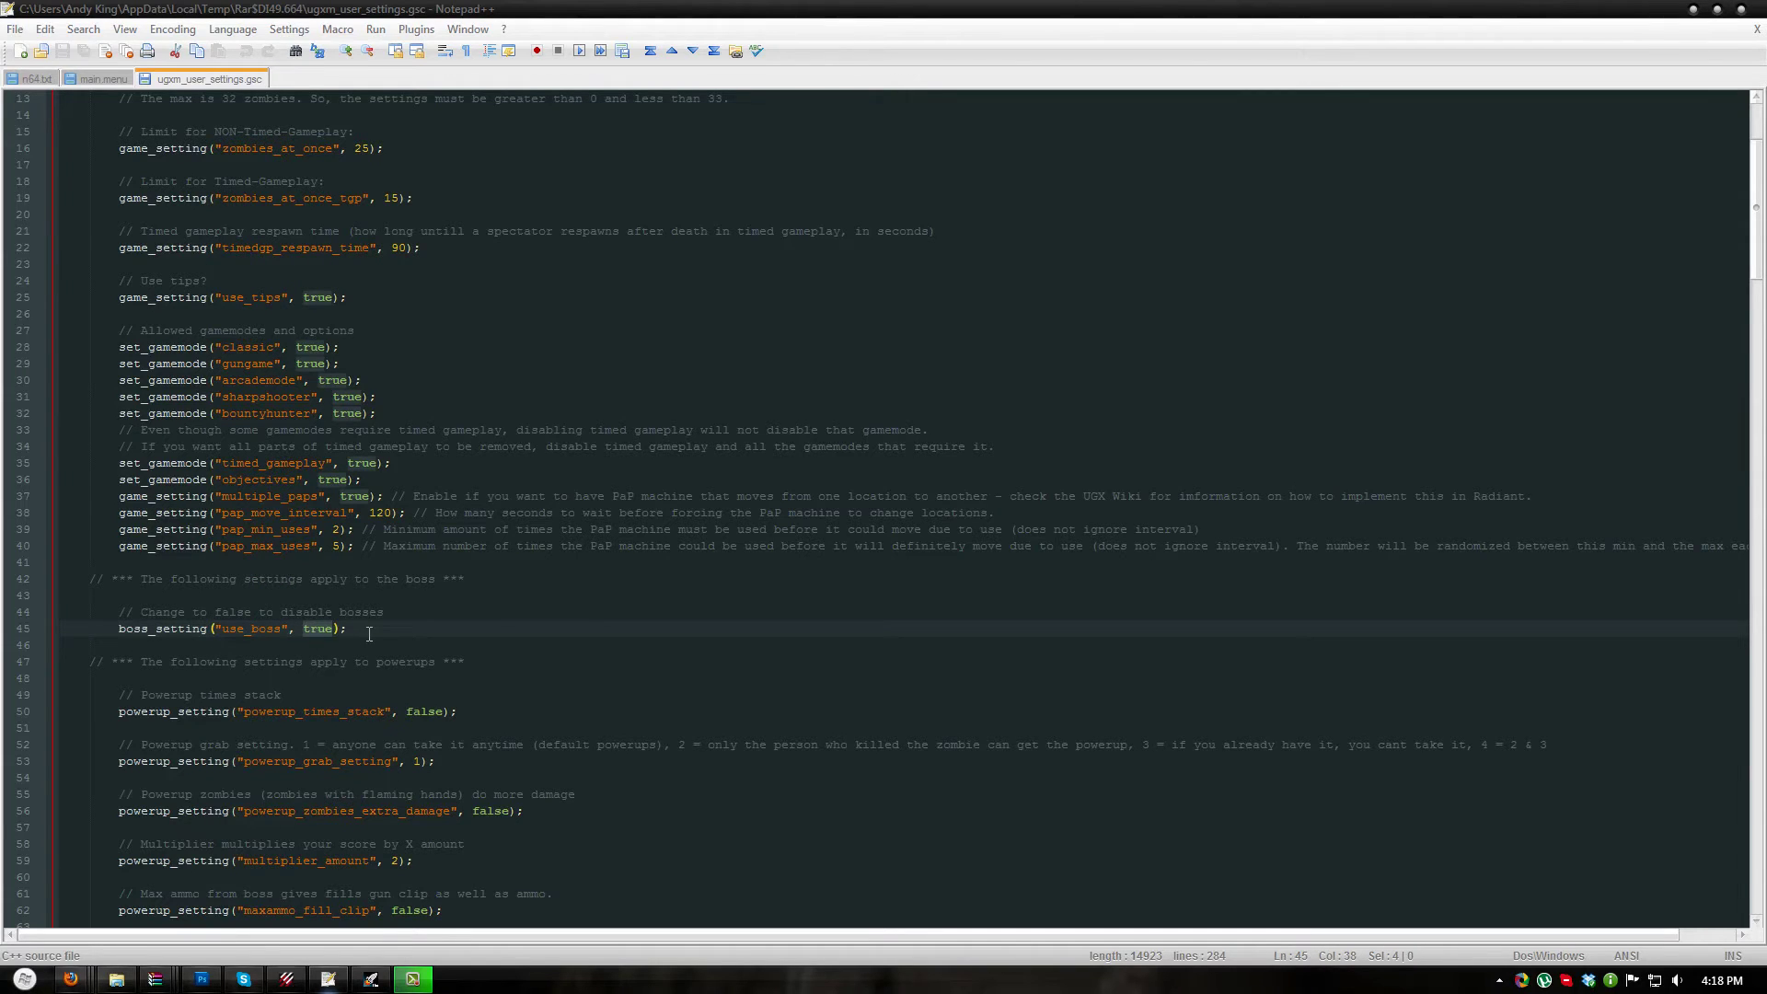
pyautogui.click(369, 633)
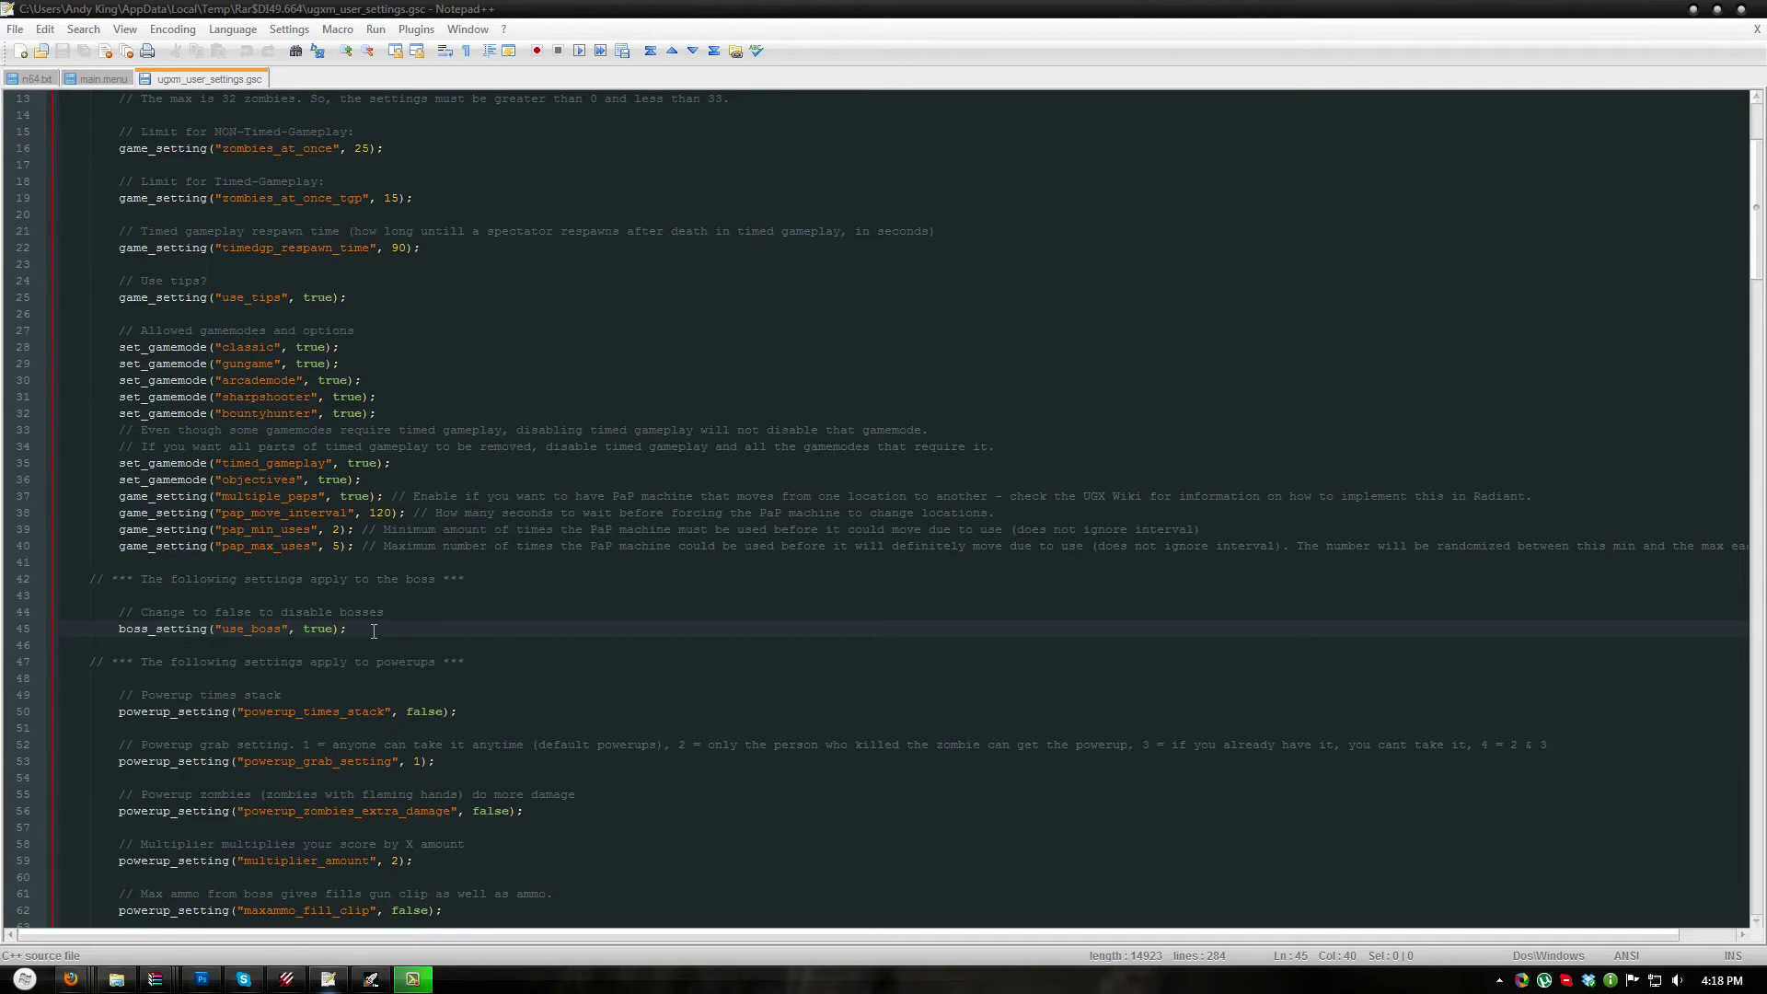
pyautogui.scroll(-20, 369, 633)
pyautogui.scroll(-6, 438, 660)
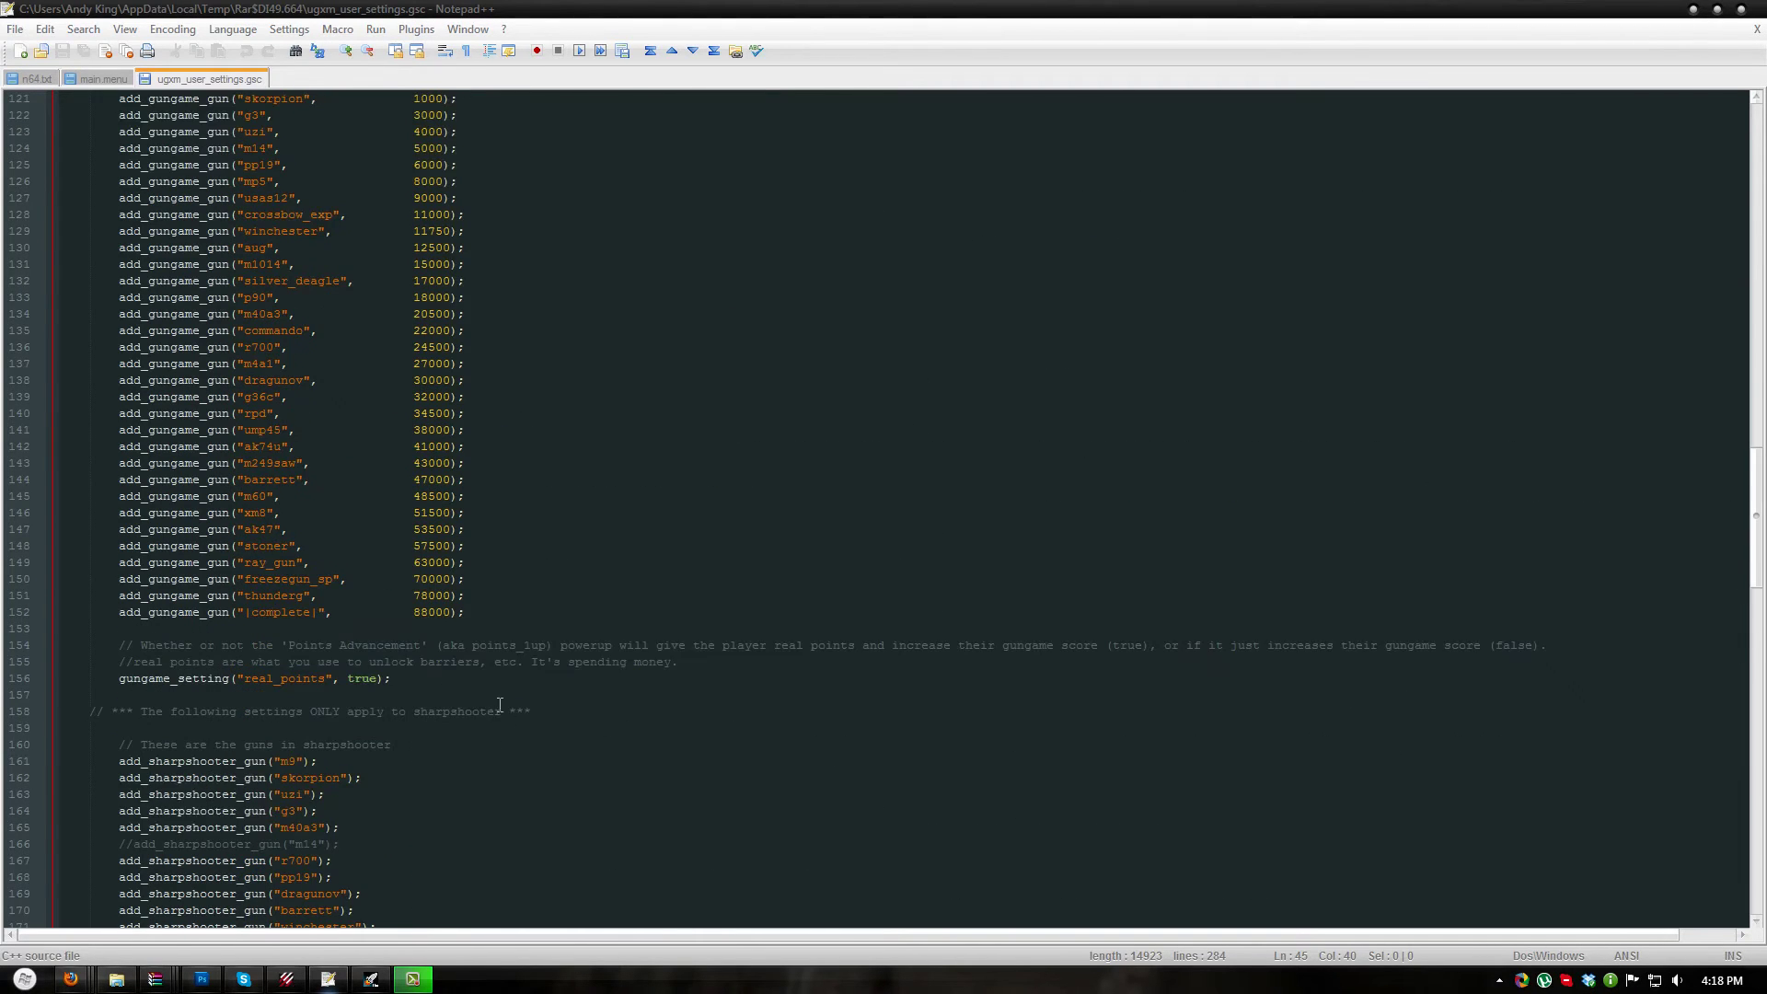
pyautogui.scroll(2, 488, 704)
pyautogui.moveTo(469, 712); pyautogui.dragTo(57, 178)
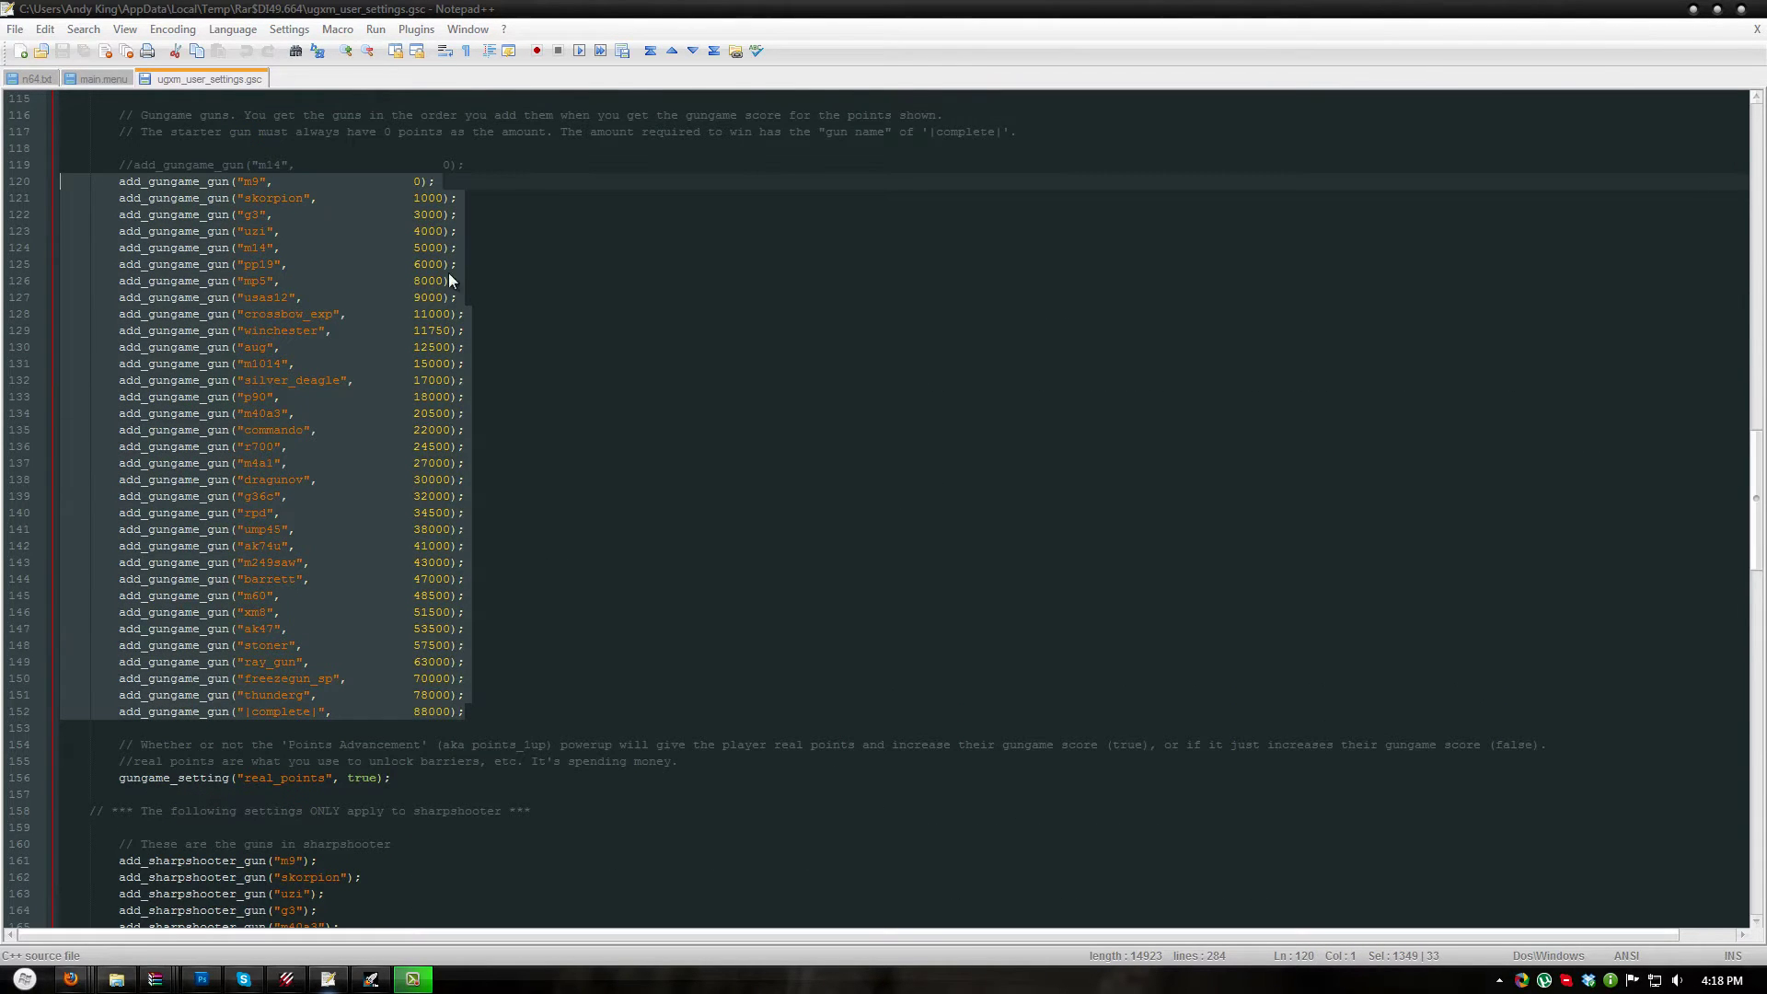
pyautogui.click(550, 197)
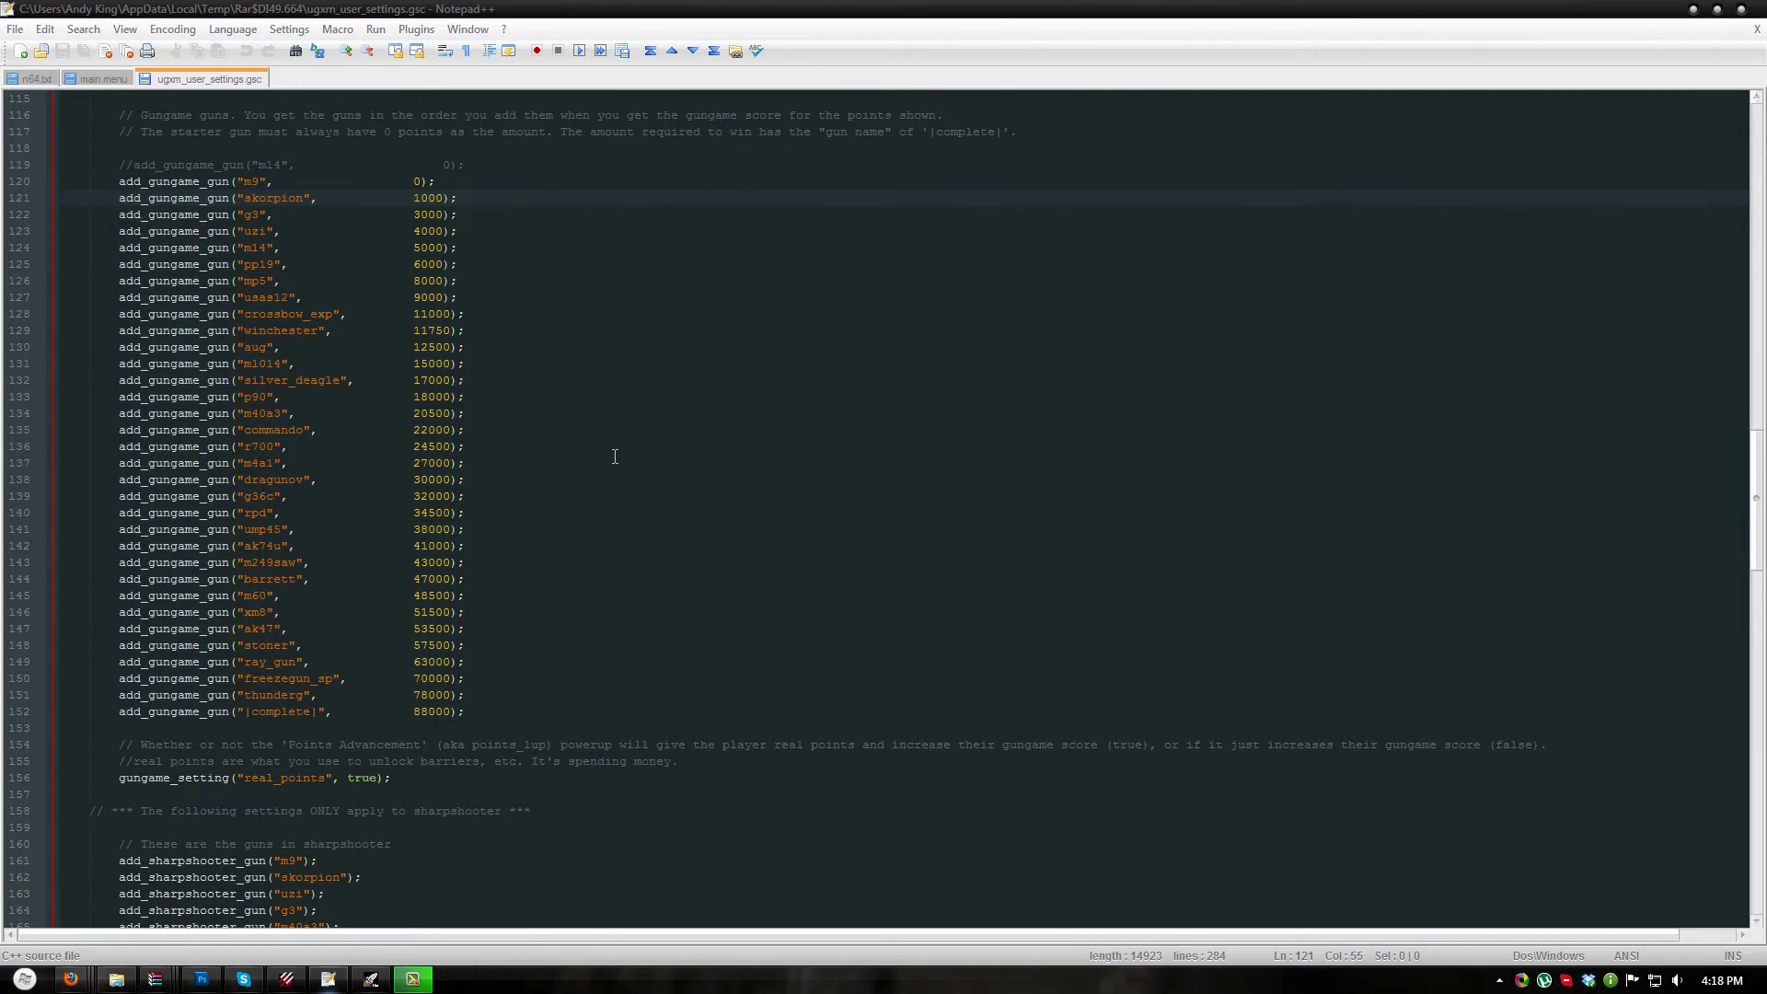
pyautogui.scroll(-14, 610, 438)
pyautogui.scroll(-15, 435, 513)
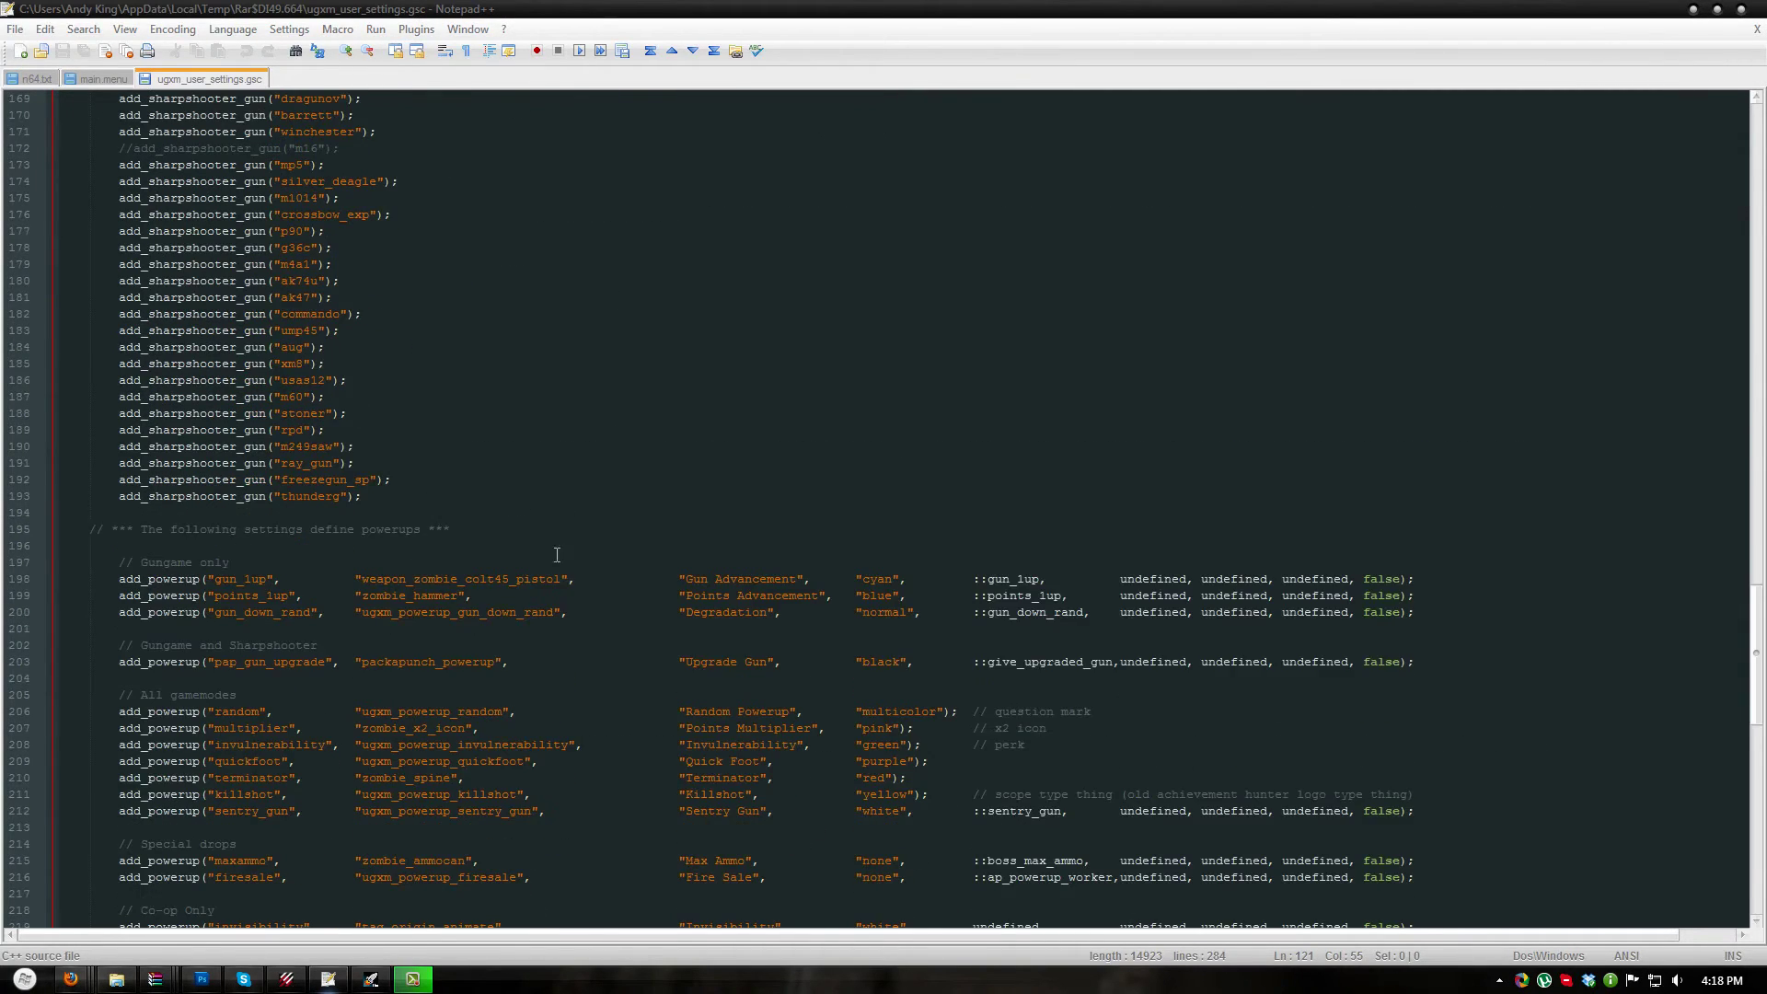
pyautogui.scroll(-11, 421, 562)
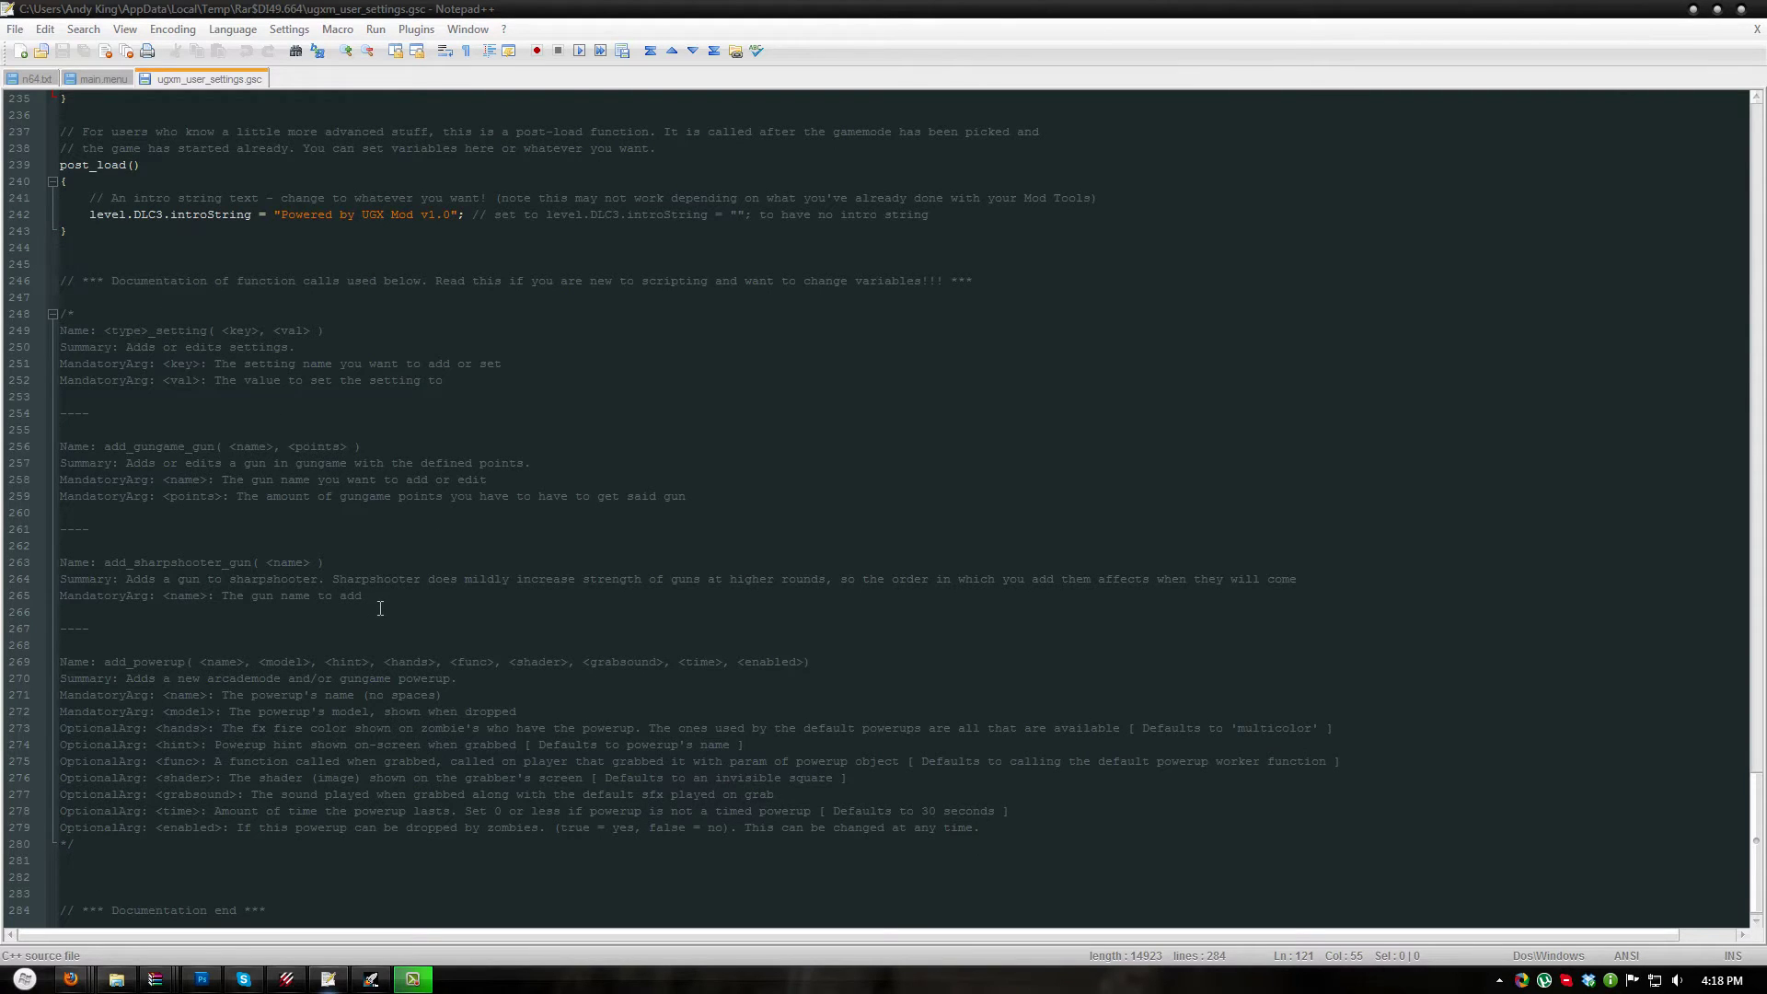
pyautogui.scroll(20, 382, 611)
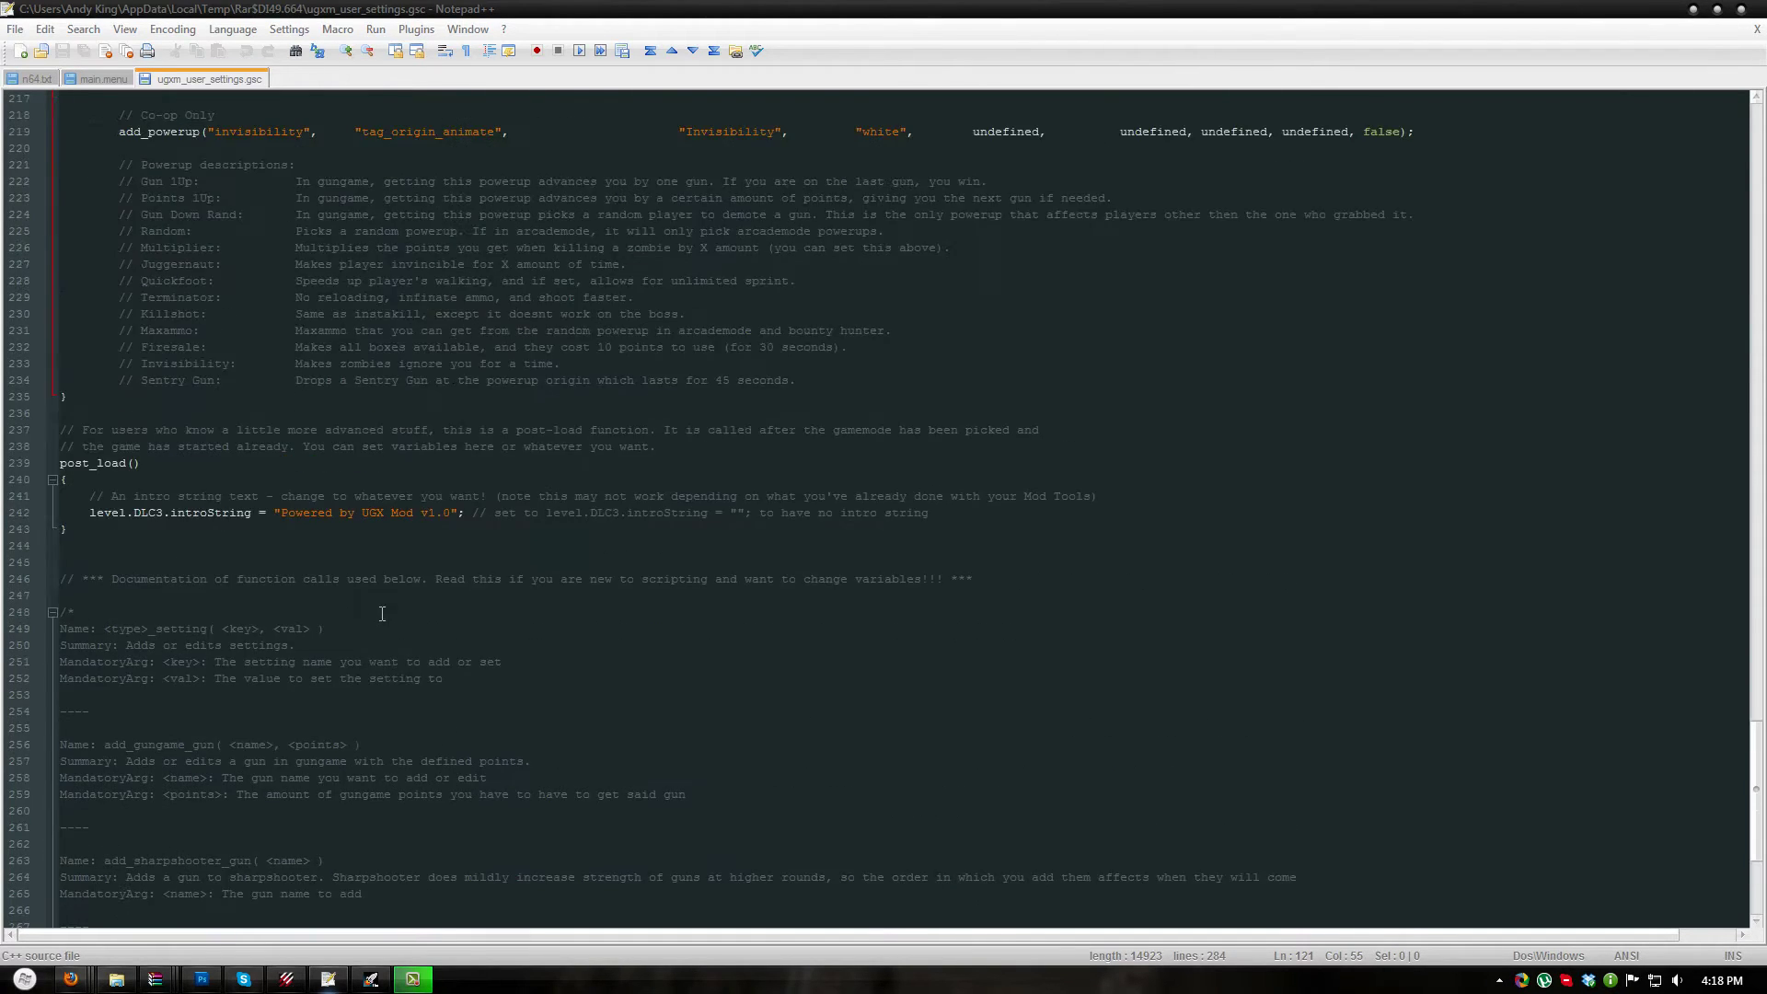
pyautogui.scroll(20, 451, 676)
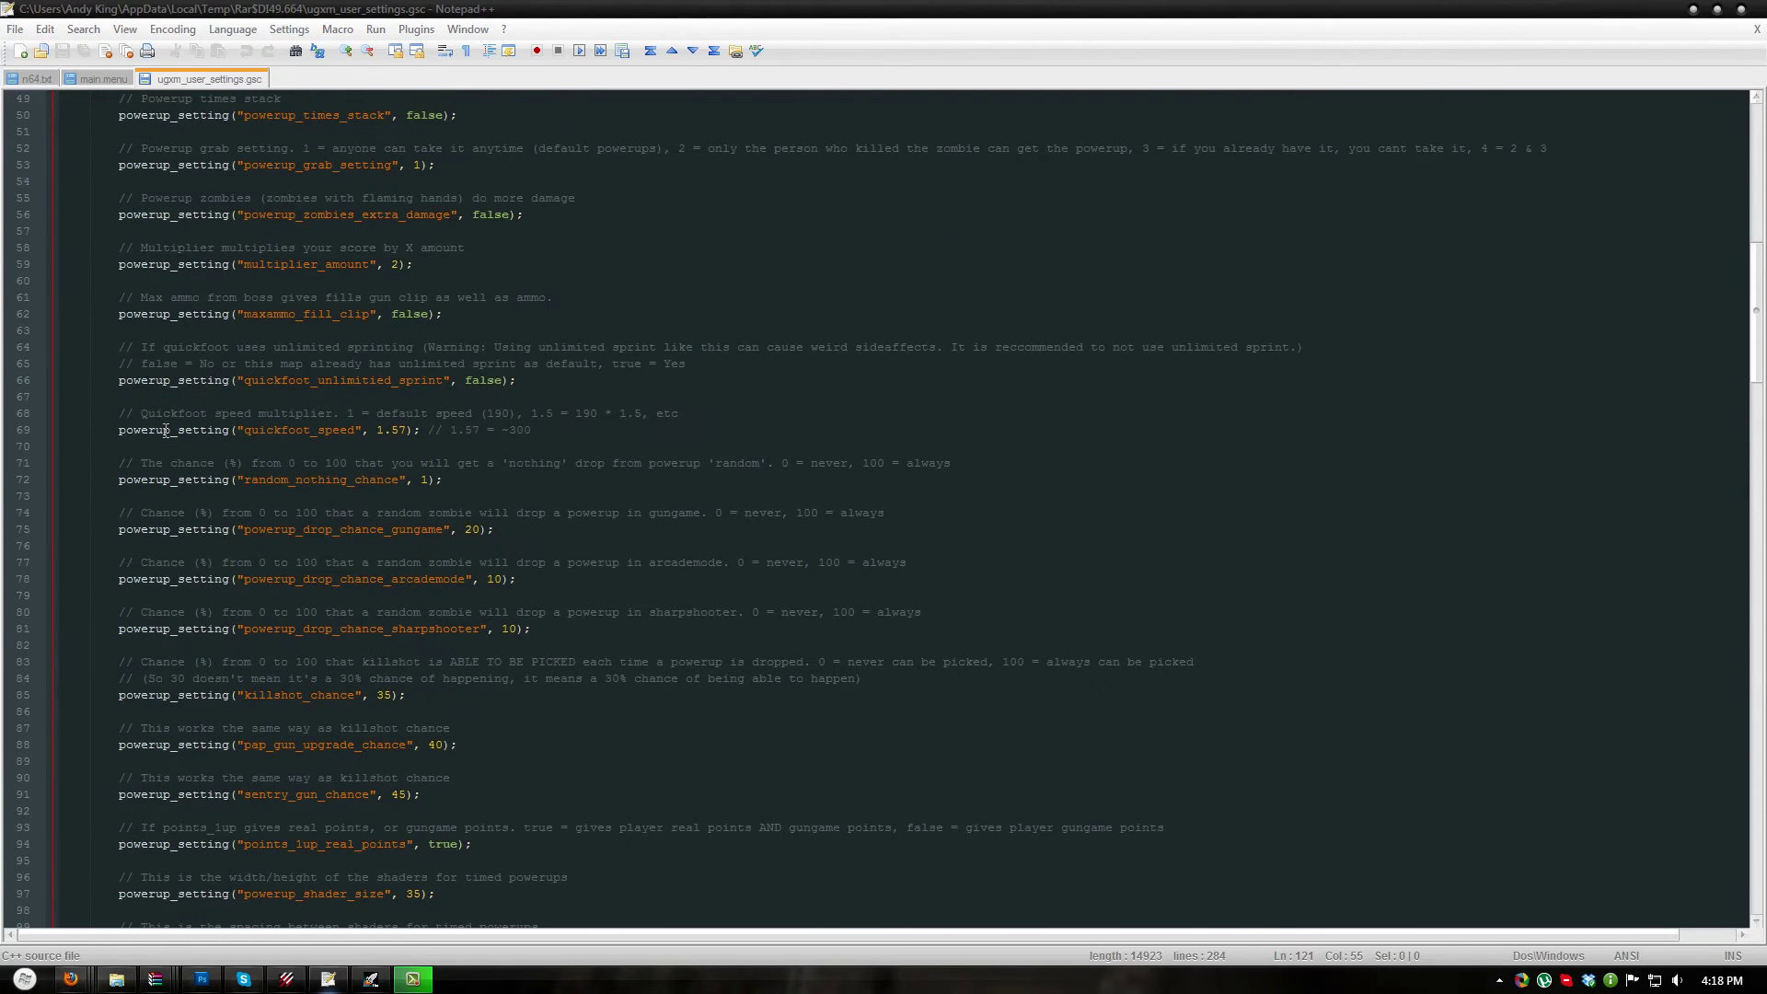
pyautogui.scroll(10, 486, 522)
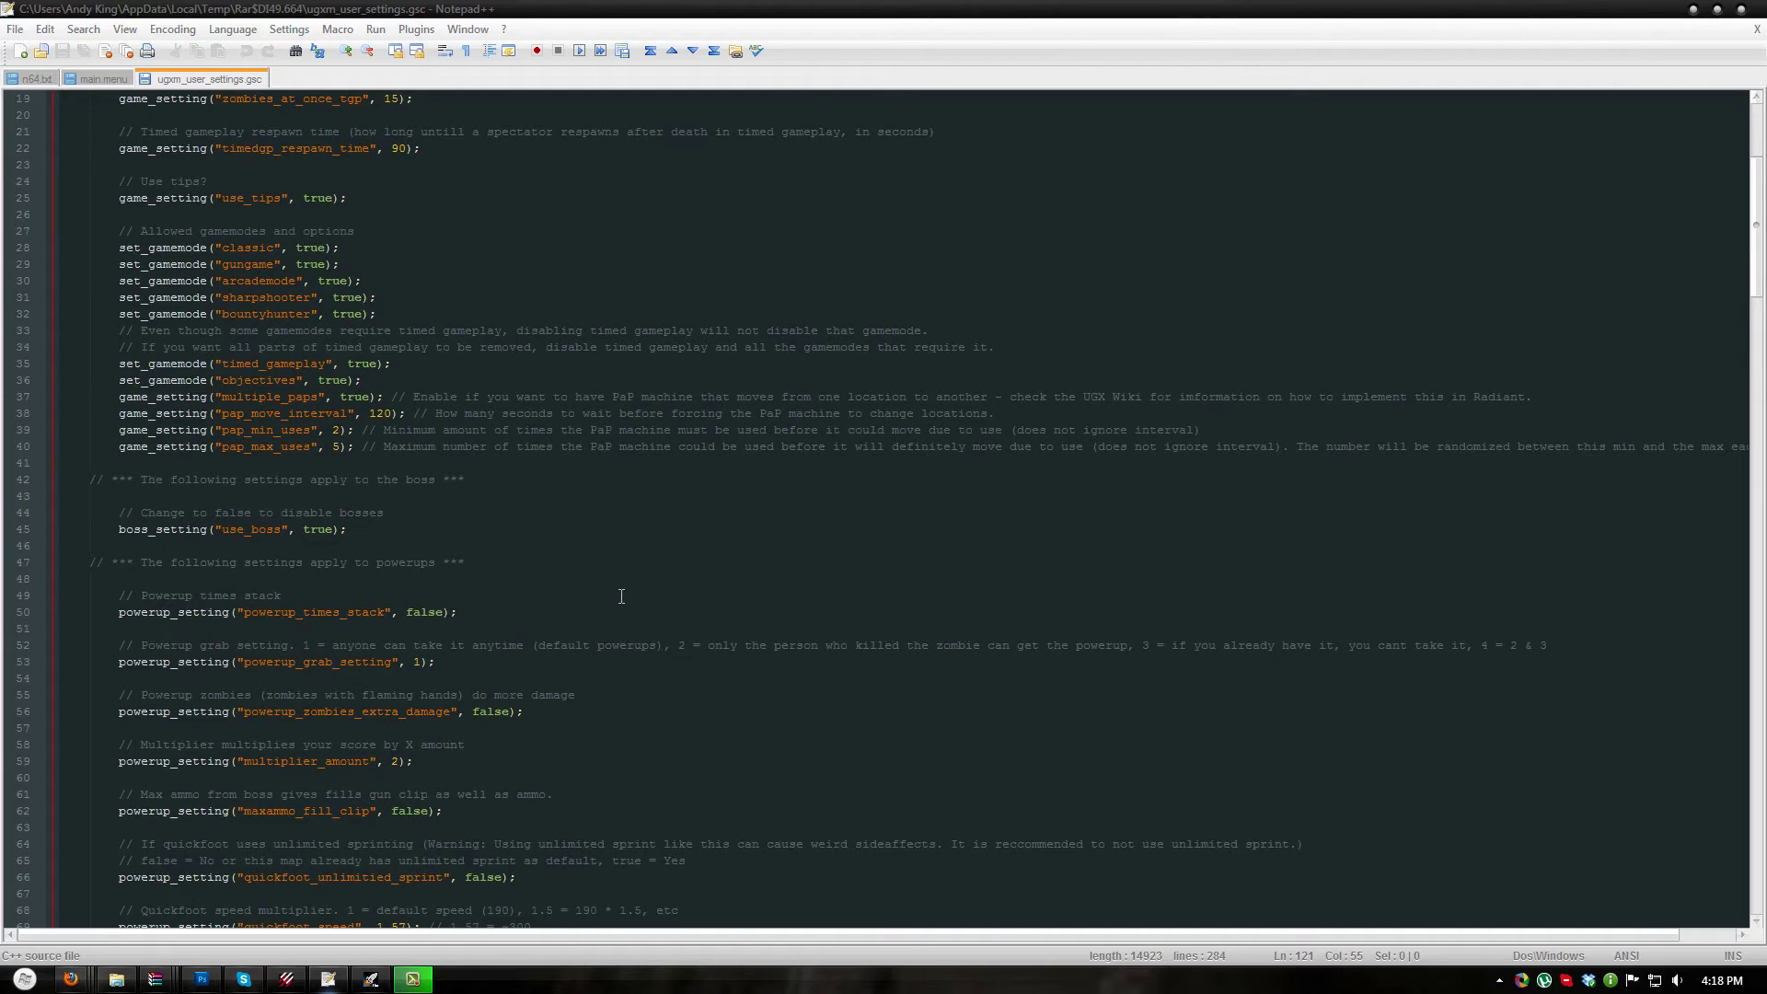
# Change the objectives gamemode from true to false, save the file, and close its tab
pyautogui.doubleClick(333, 380)
pyautogui.write('false')
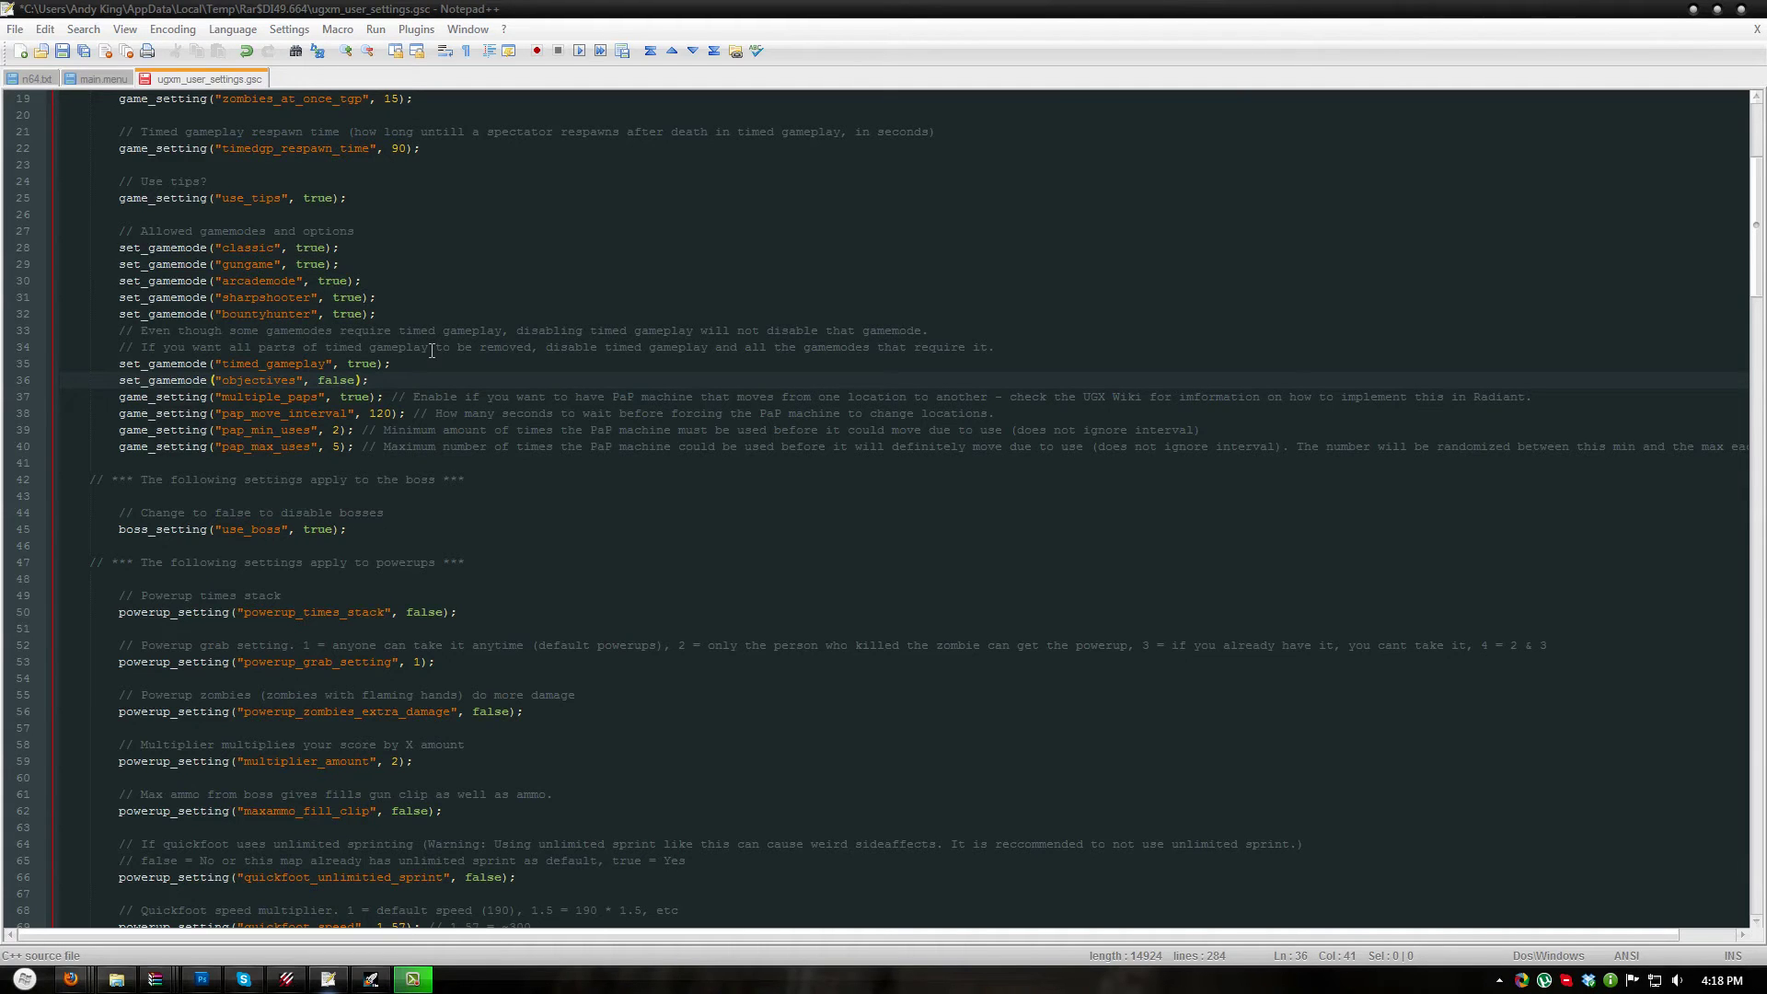
pyautogui.hotkey('ctrl', 'a')
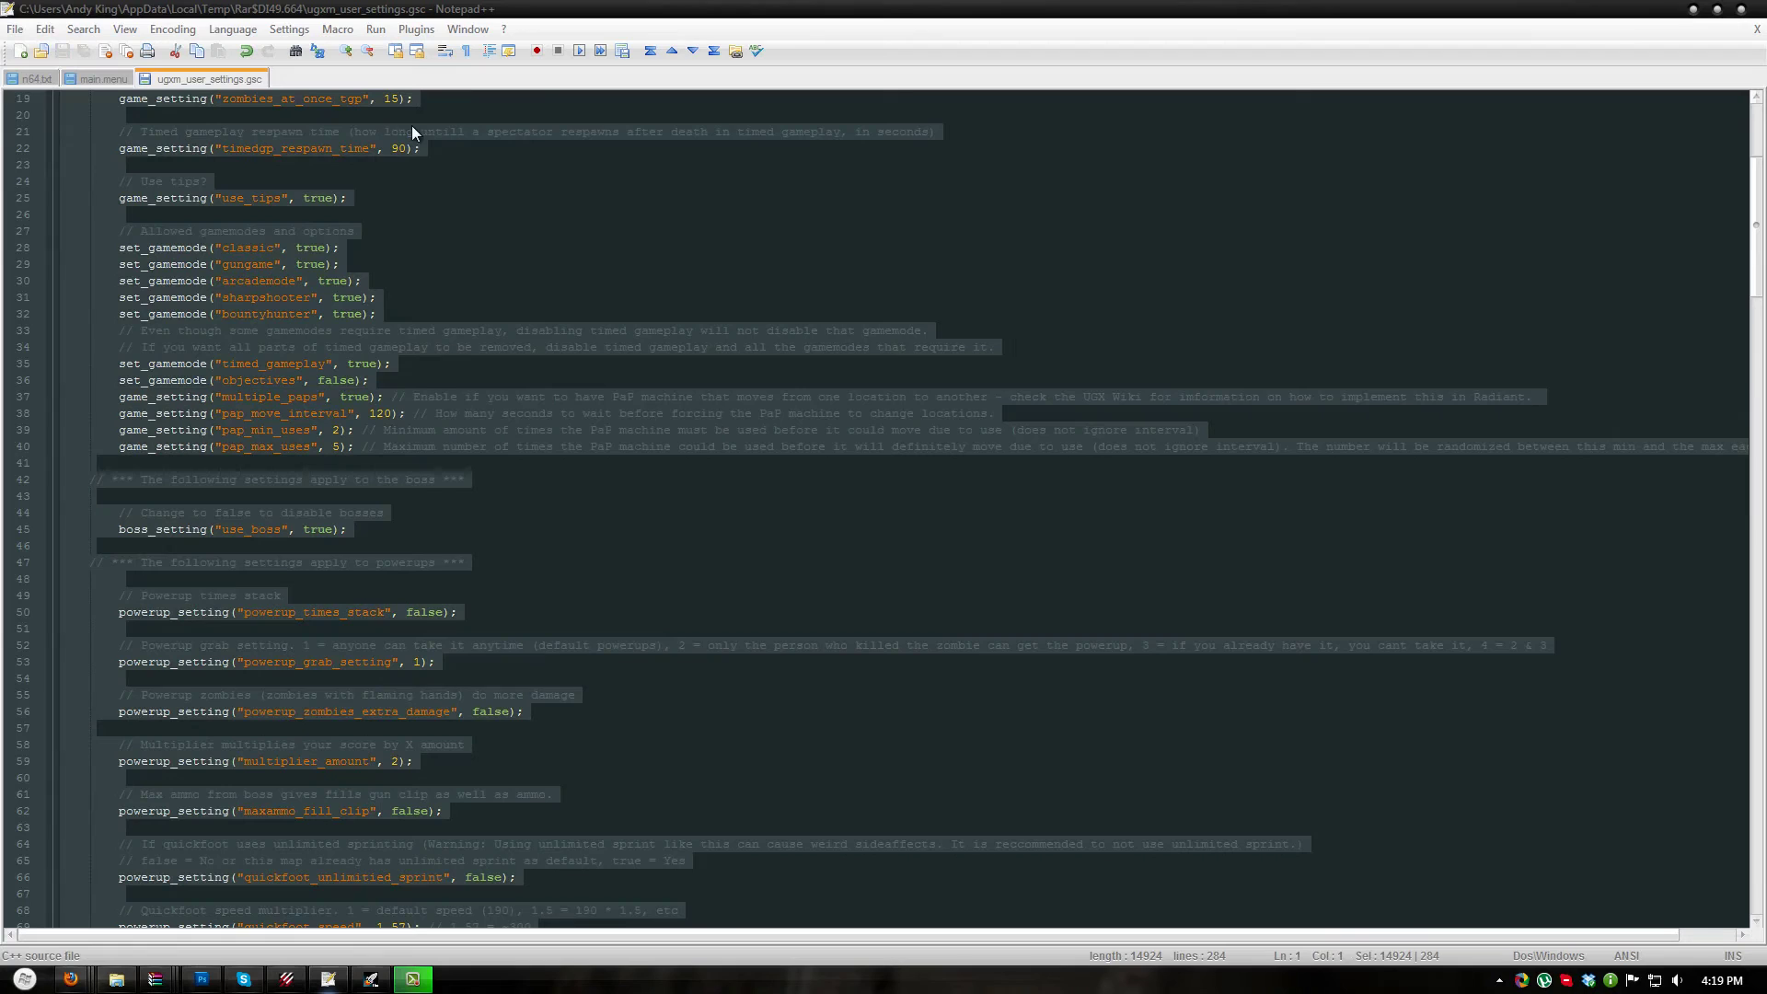
pyautogui.hotkey('ctrl', 's')
pyautogui.rightClick(236, 83)
pyautogui.click(250, 92)
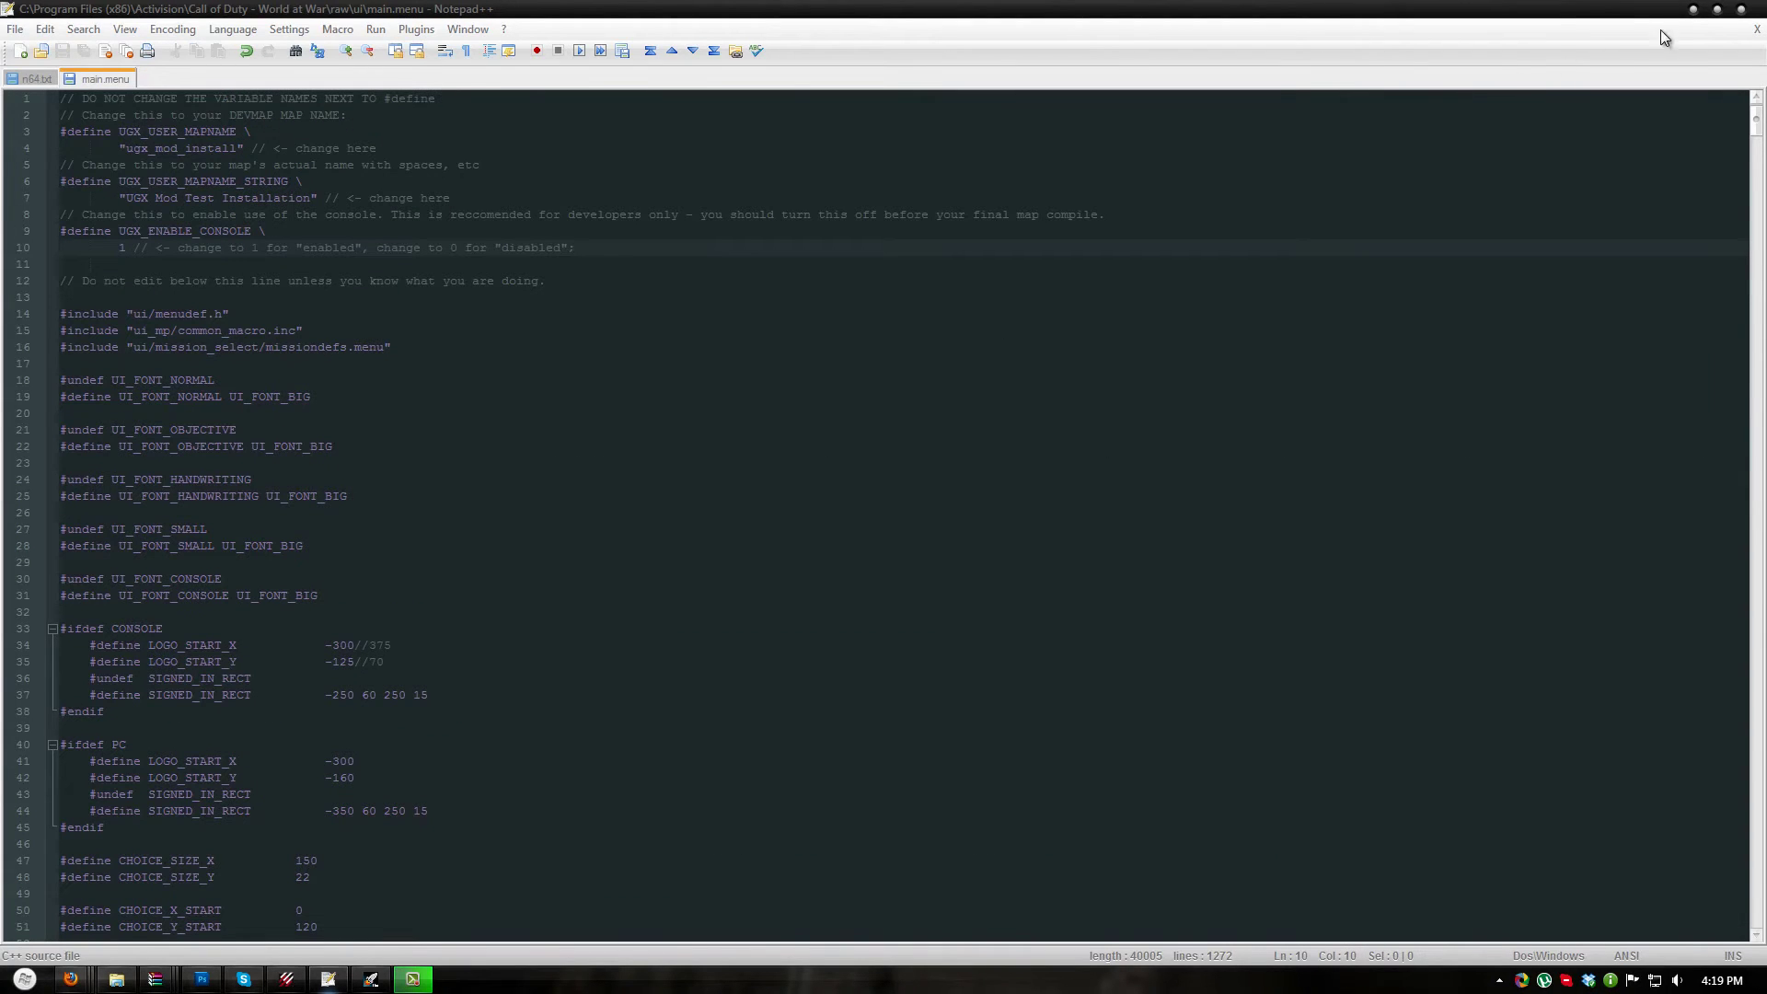
# Accept WinRAR's prompt to update ugxm_user_settings.gsc in ugx_mod.iwd, then close WinRAR
pyautogui.click(1693, 11)
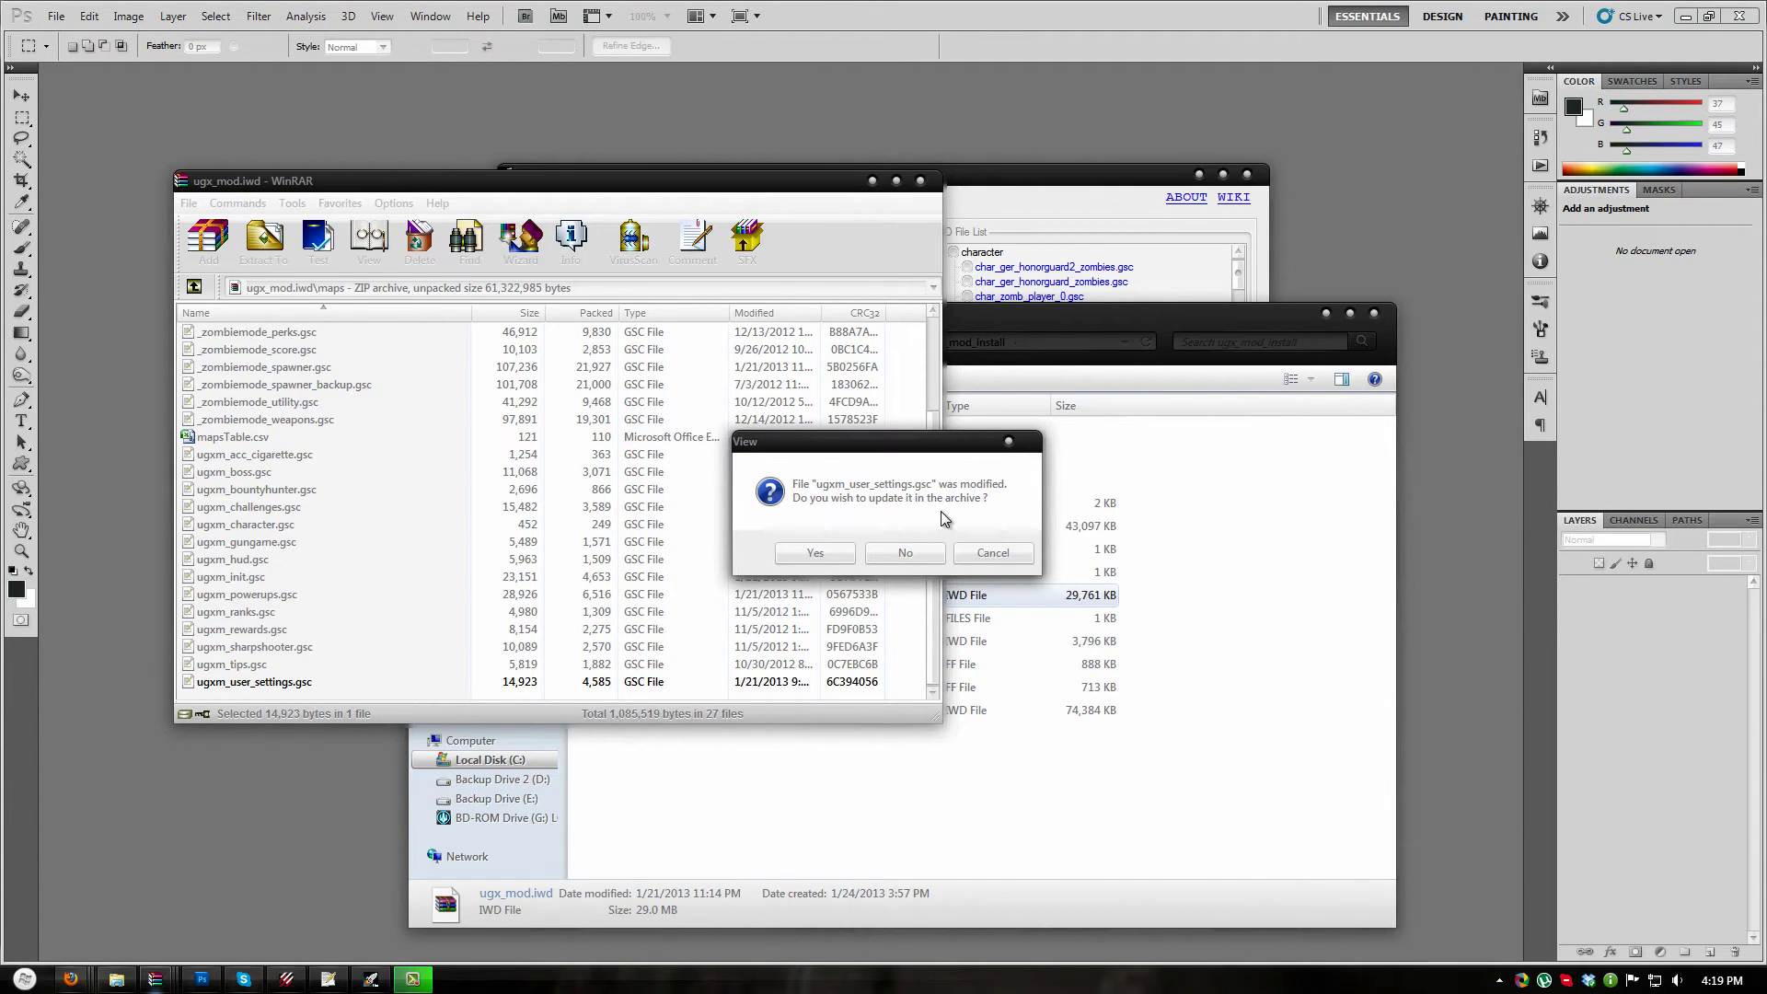
pyautogui.click(834, 555)
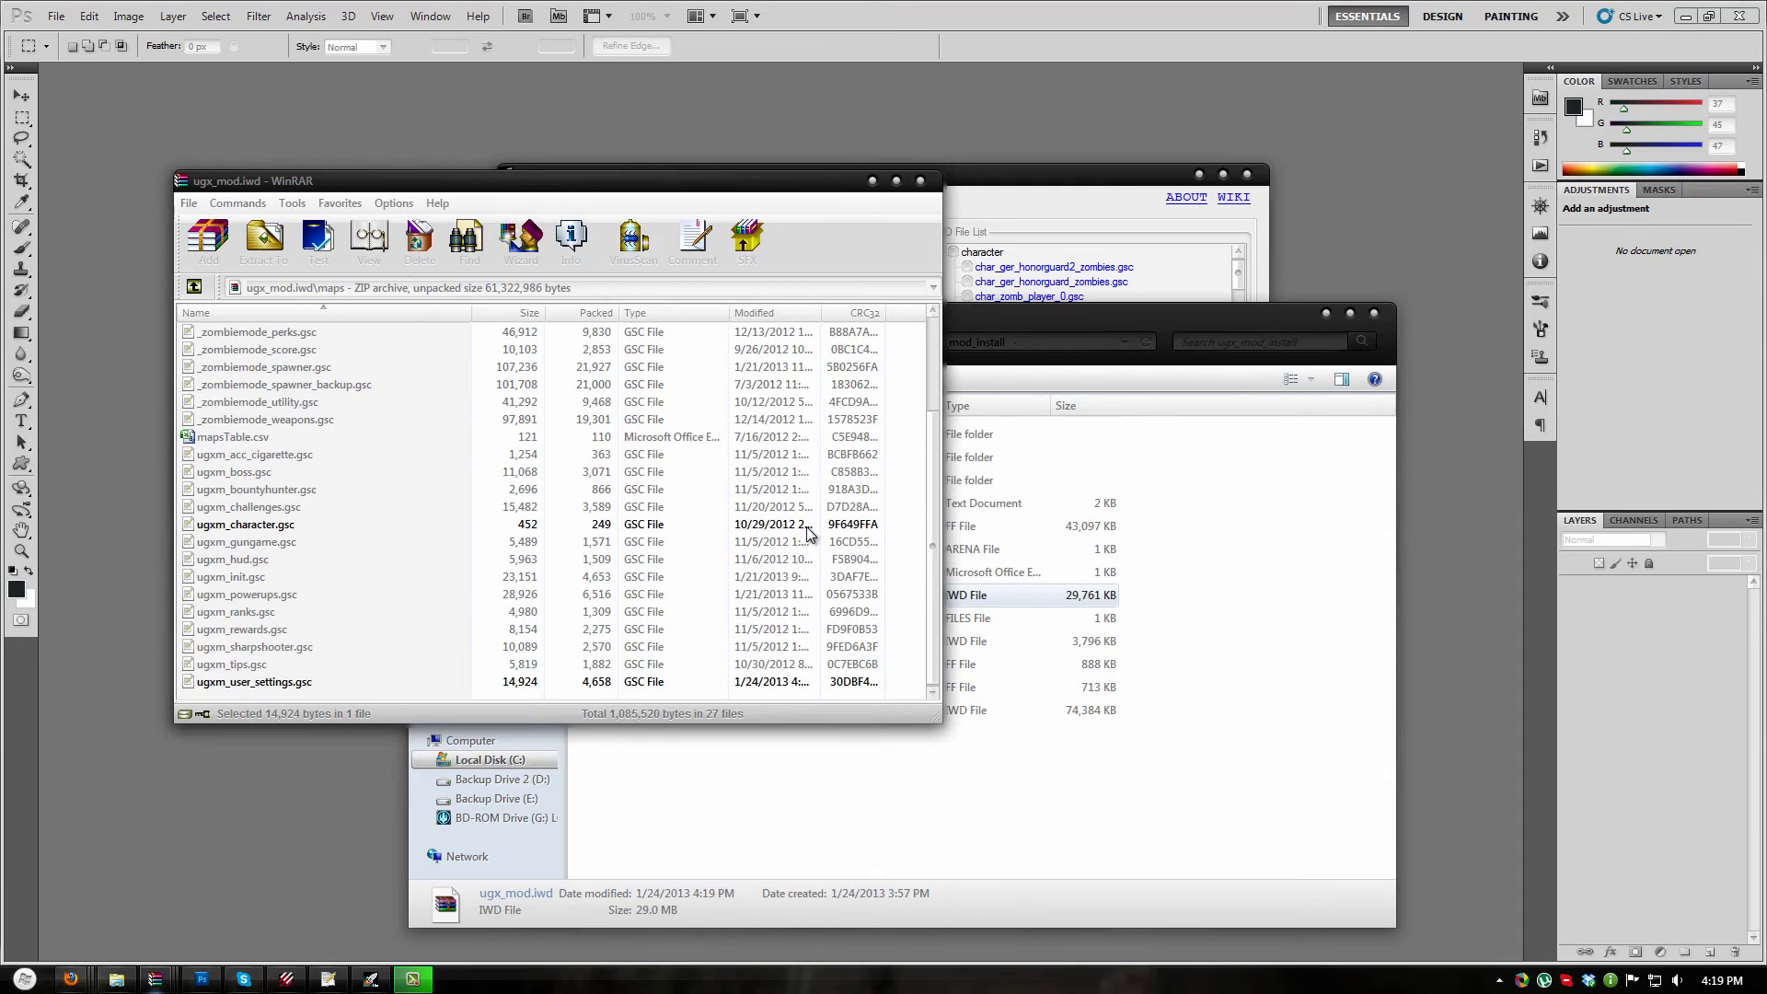
pyautogui.click(920, 180)
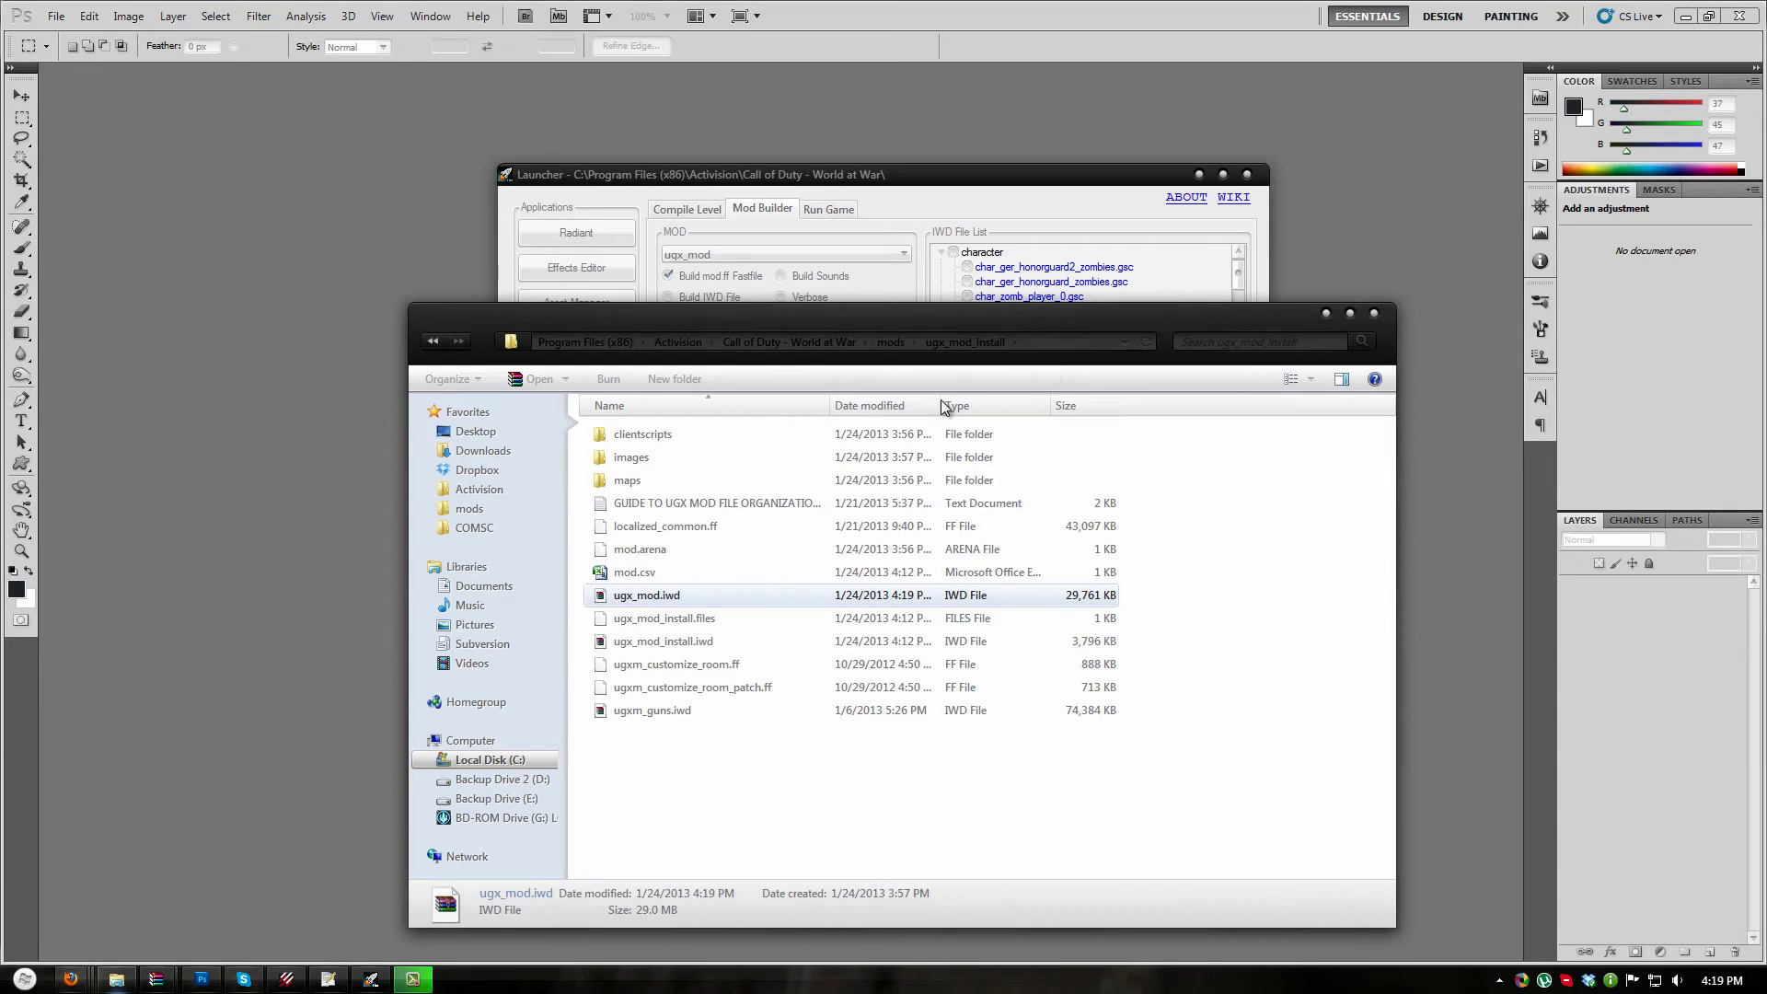
# Reopen ugx_mod.iwd and view its maps folder's 27 files
pyautogui.doubleClick(644, 594)
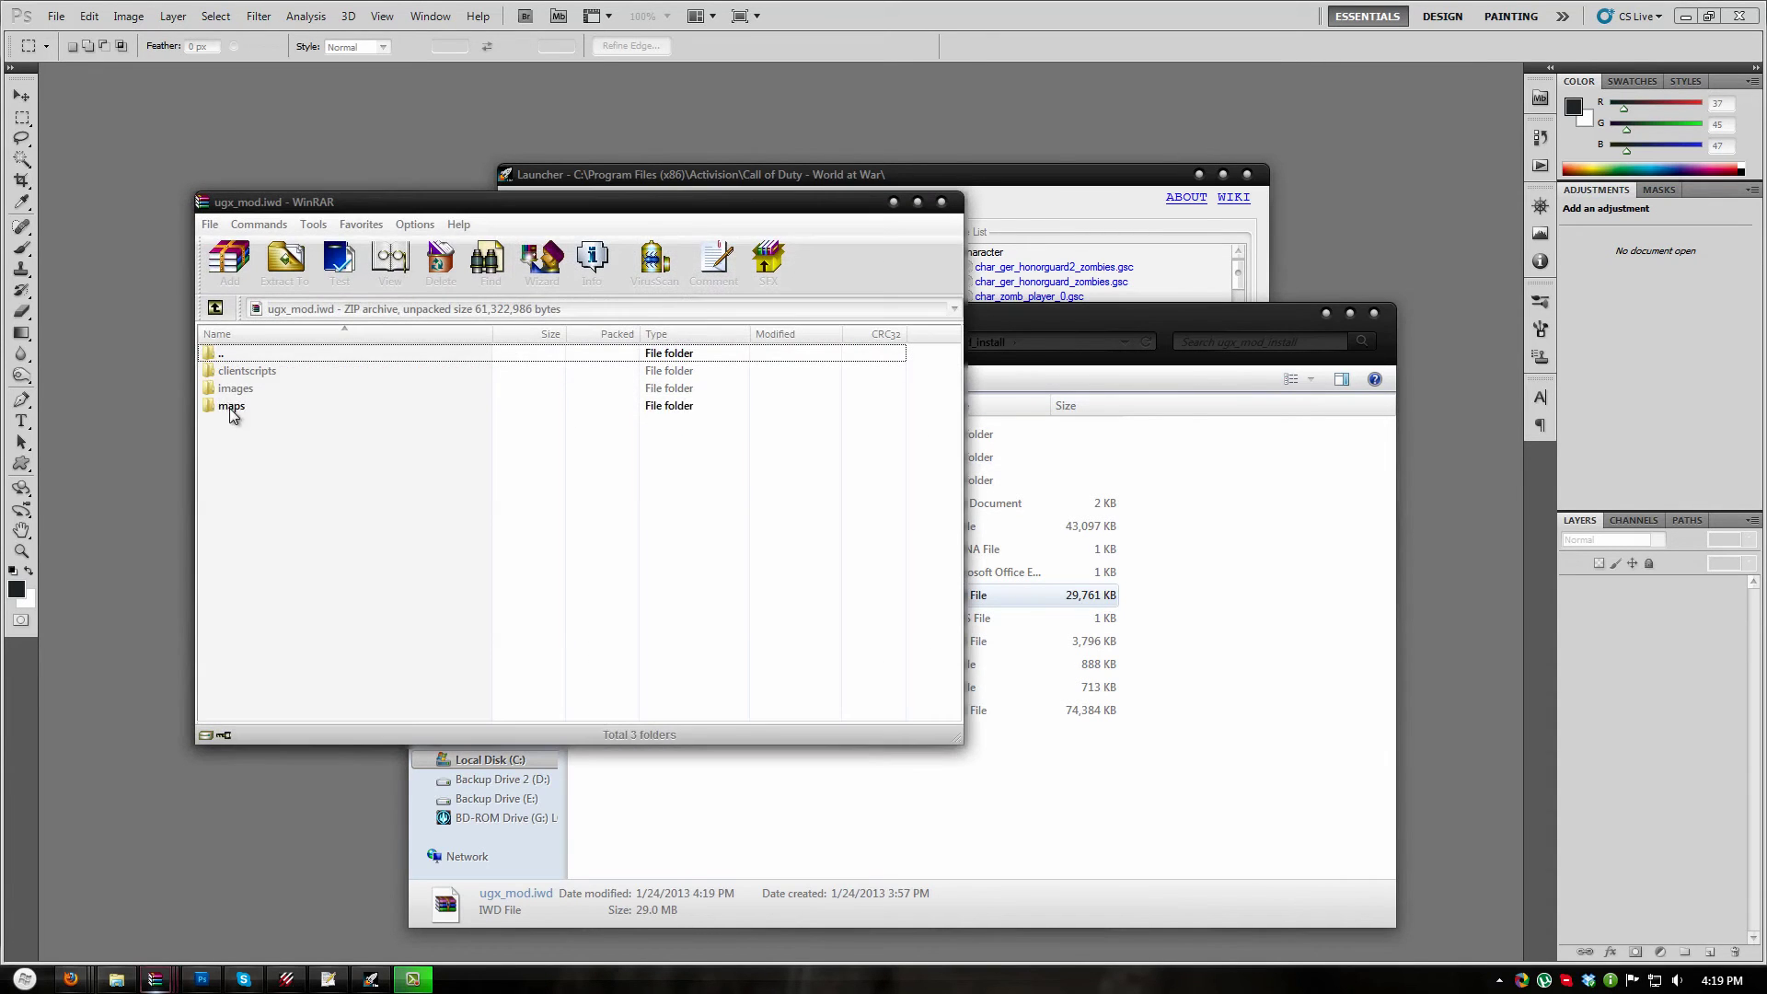
pyautogui.doubleClick(232, 405)
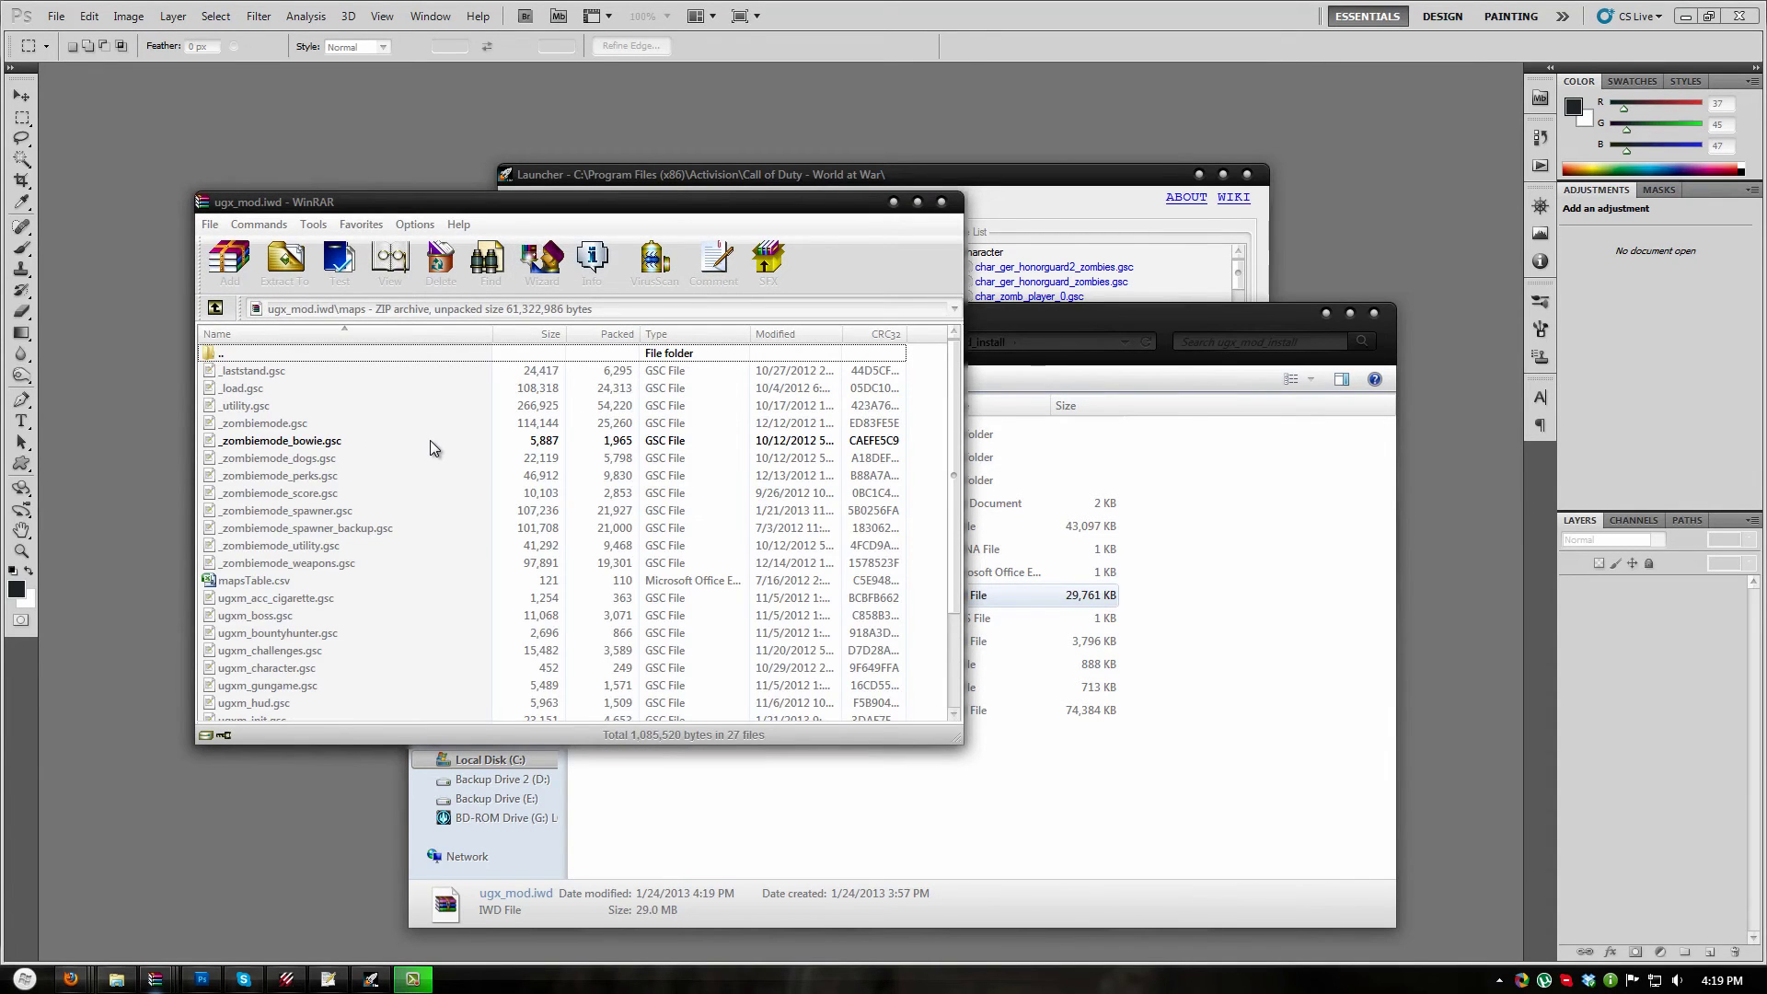